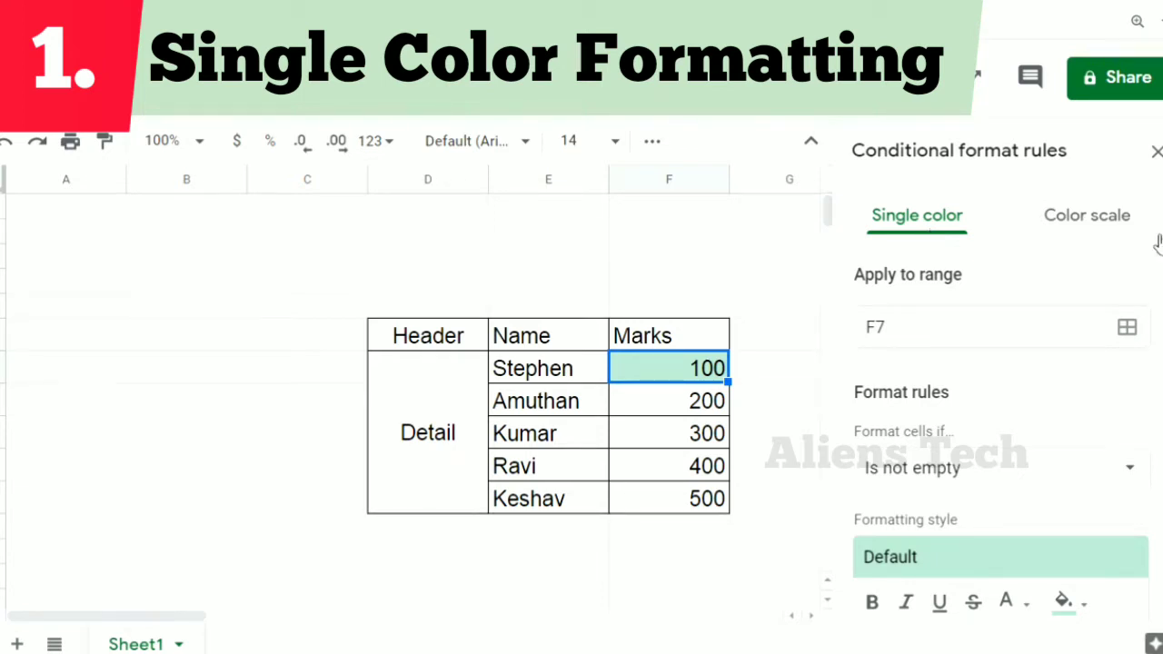
# Change the conditional format rule's range from the single cell to the header cells E6:F6
pyautogui.scroll(-1, 1150, 268)
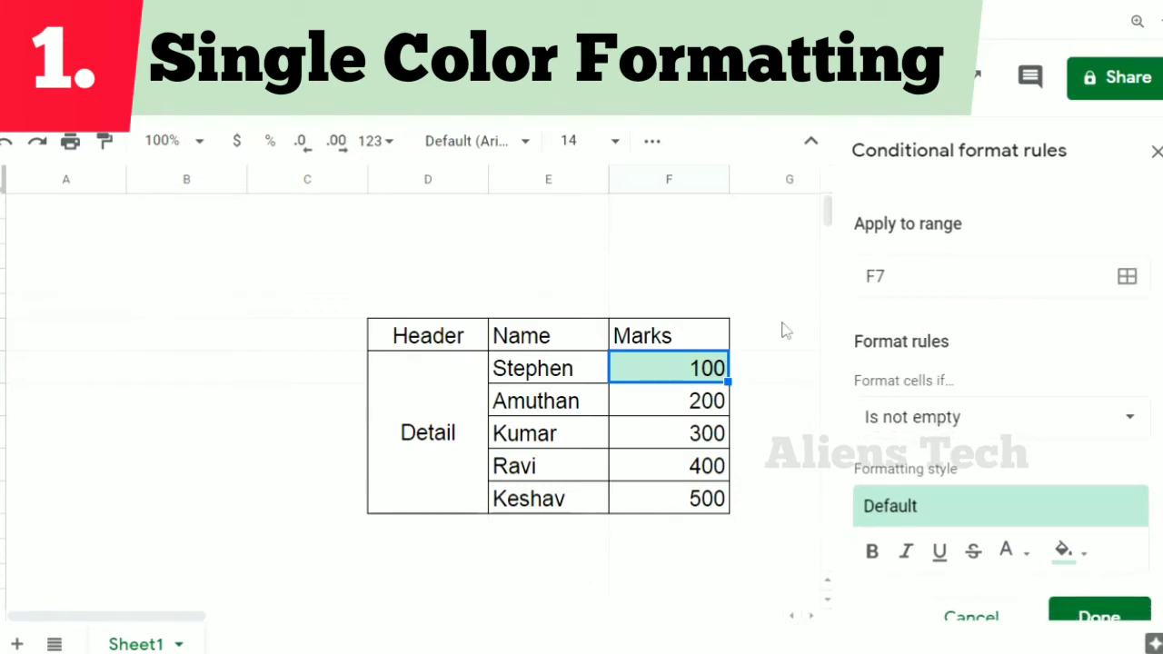
pyautogui.click(516, 336)
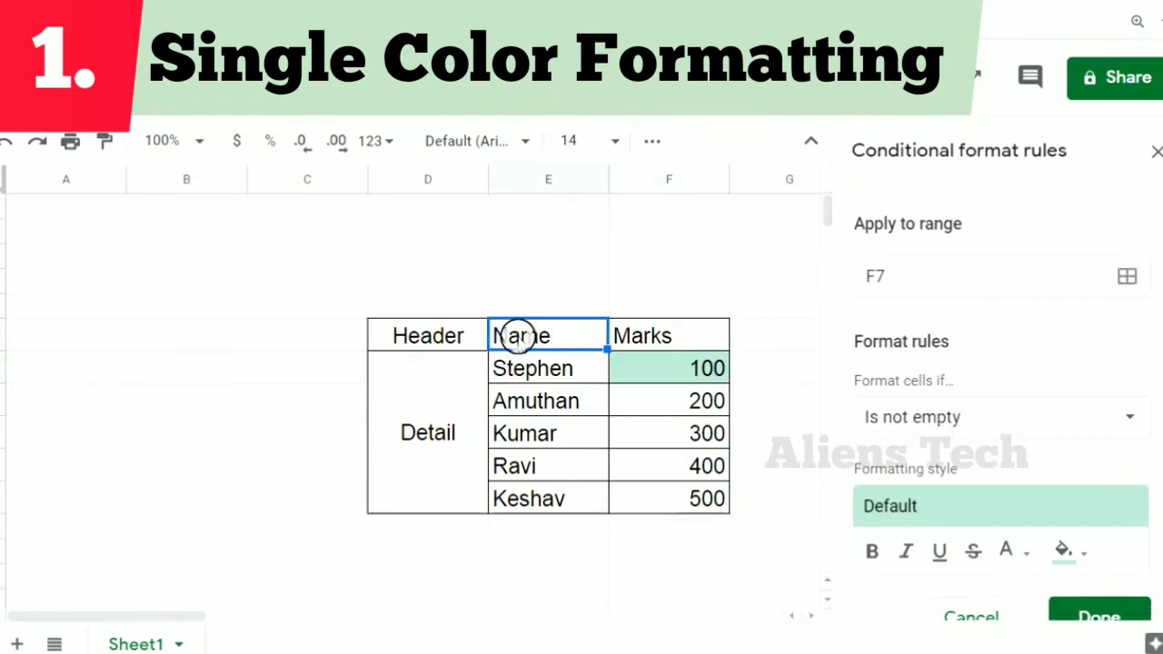
pyautogui.keyDown('shift'); pyautogui.click(663, 338); pyautogui.keyUp('shift')
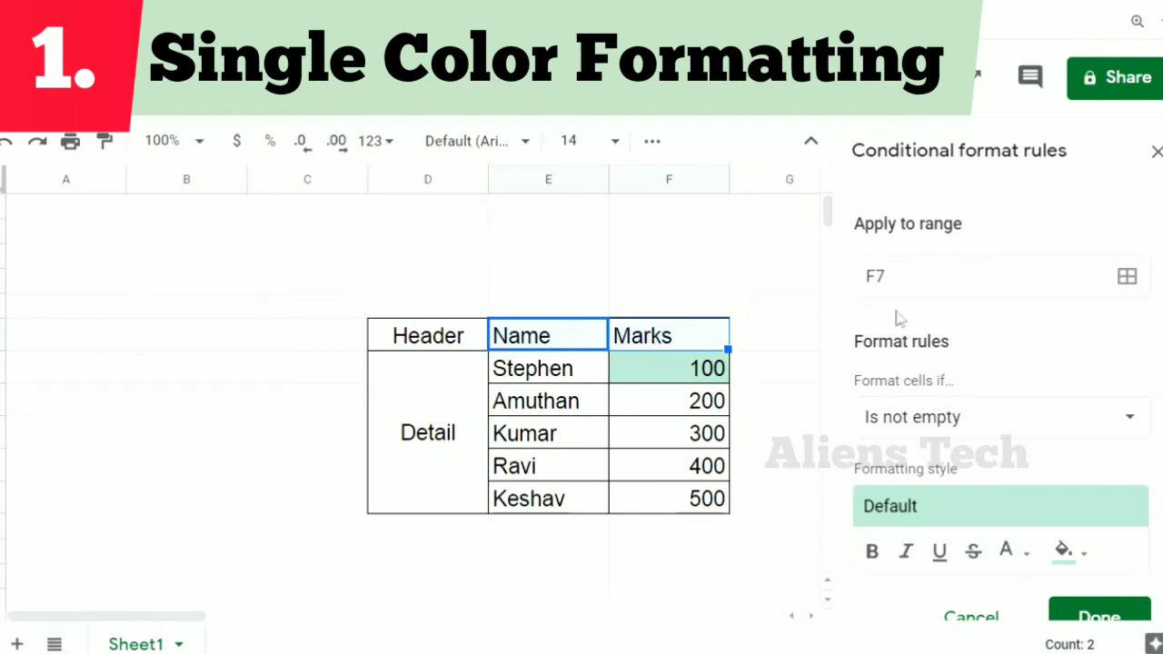
pyautogui.click(1127, 277)
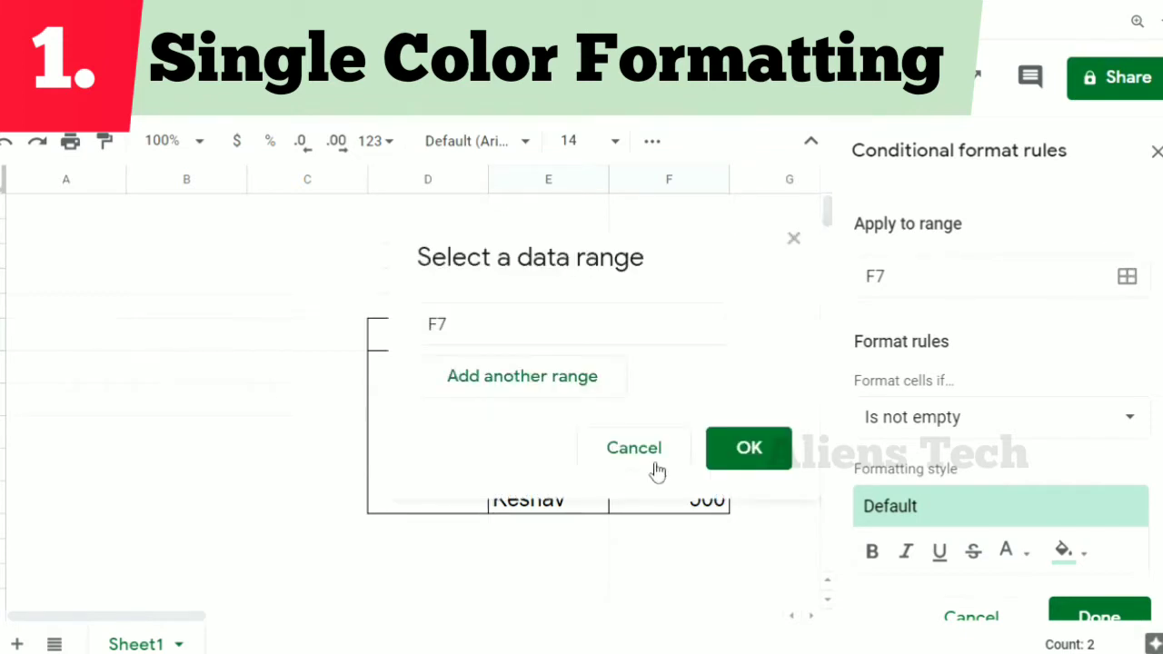
pyautogui.click(565, 329)
pyautogui.hotkey('shift', 'Left')
pyautogui.hotkey('shift', 'Left')
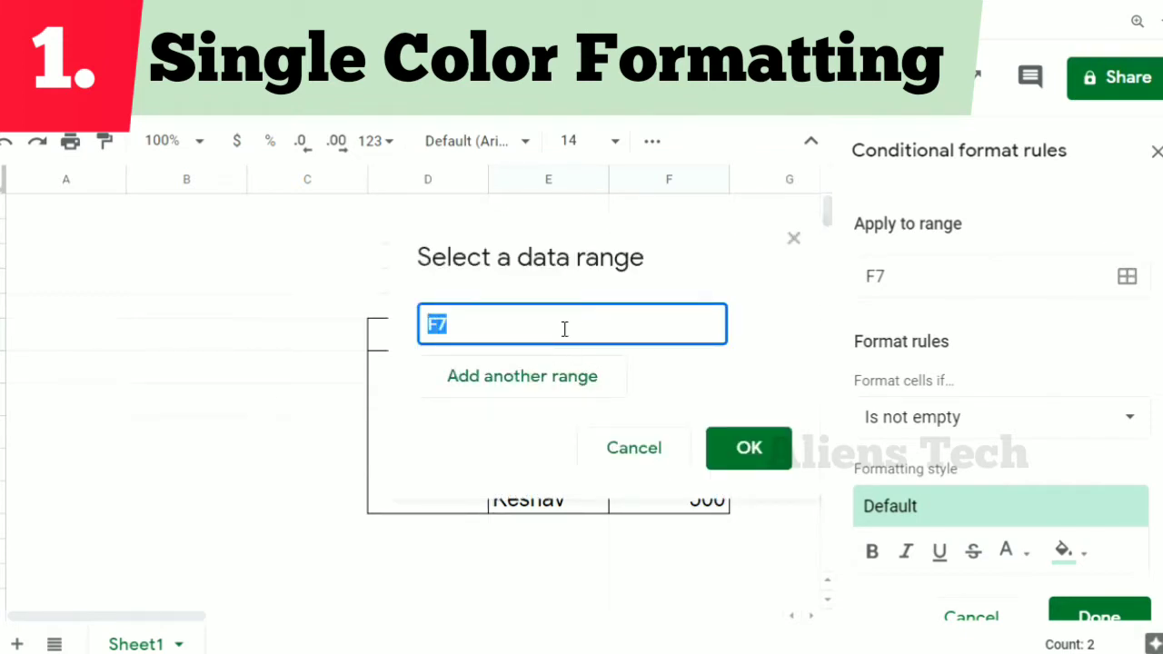
pyautogui.write('E6:F6')
pyautogui.click(749, 449)
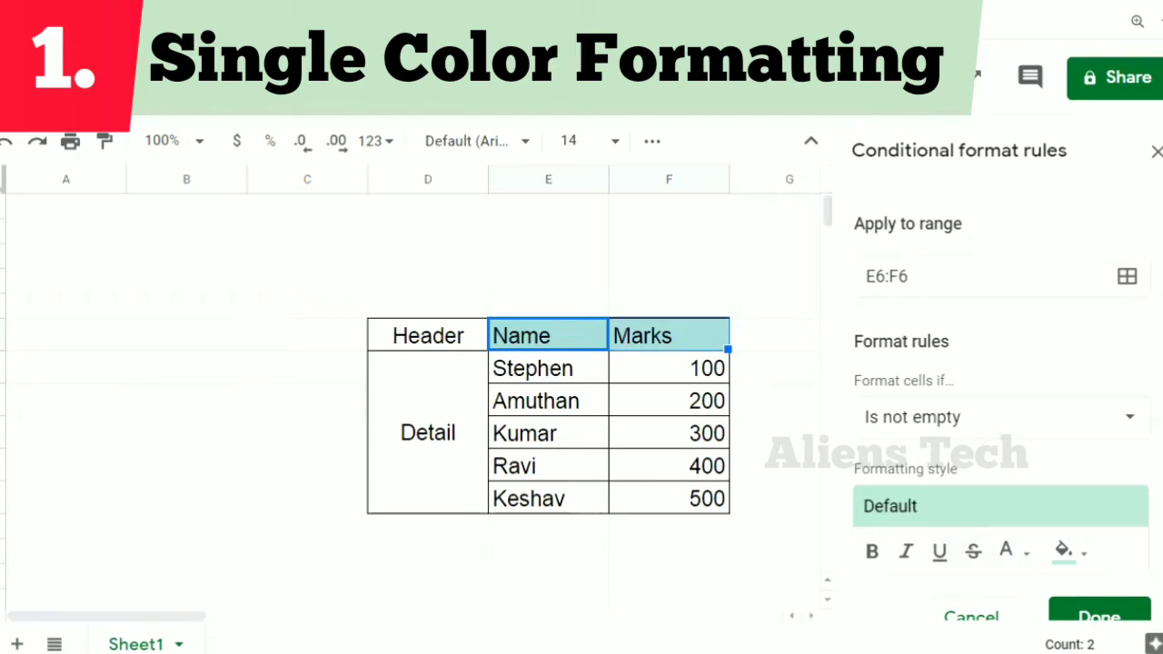
# Use the "Is not empty" condition for the header rule and make its formatting style bold and italic
pyautogui.scroll(-2, 1146, 309)
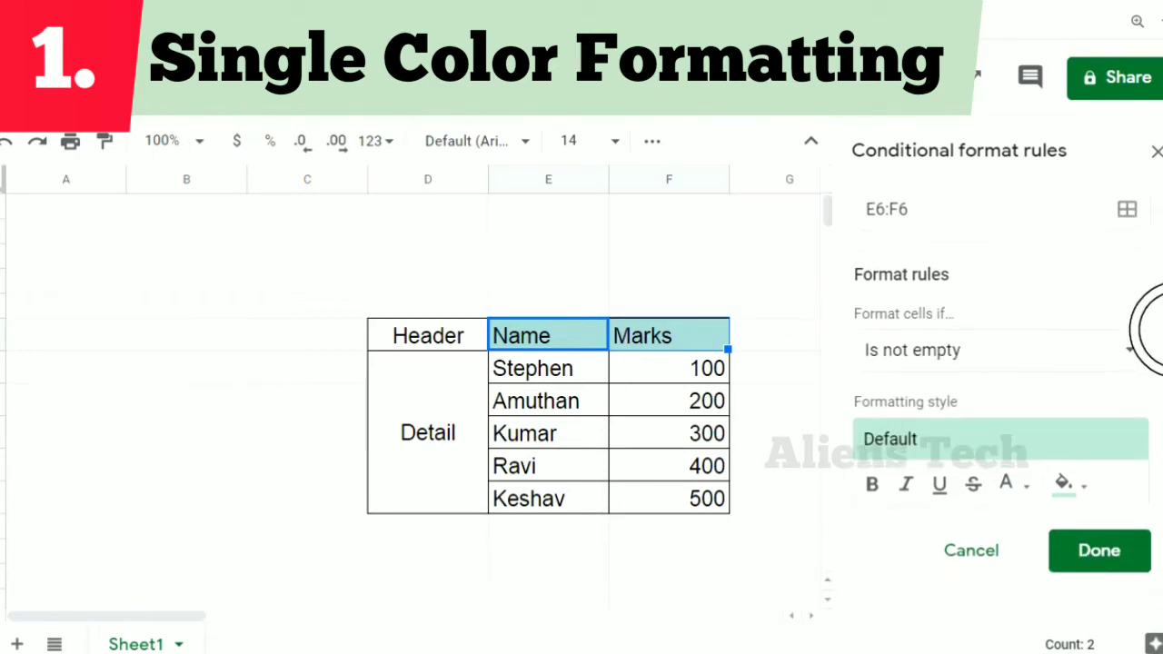
pyautogui.click(1055, 372)
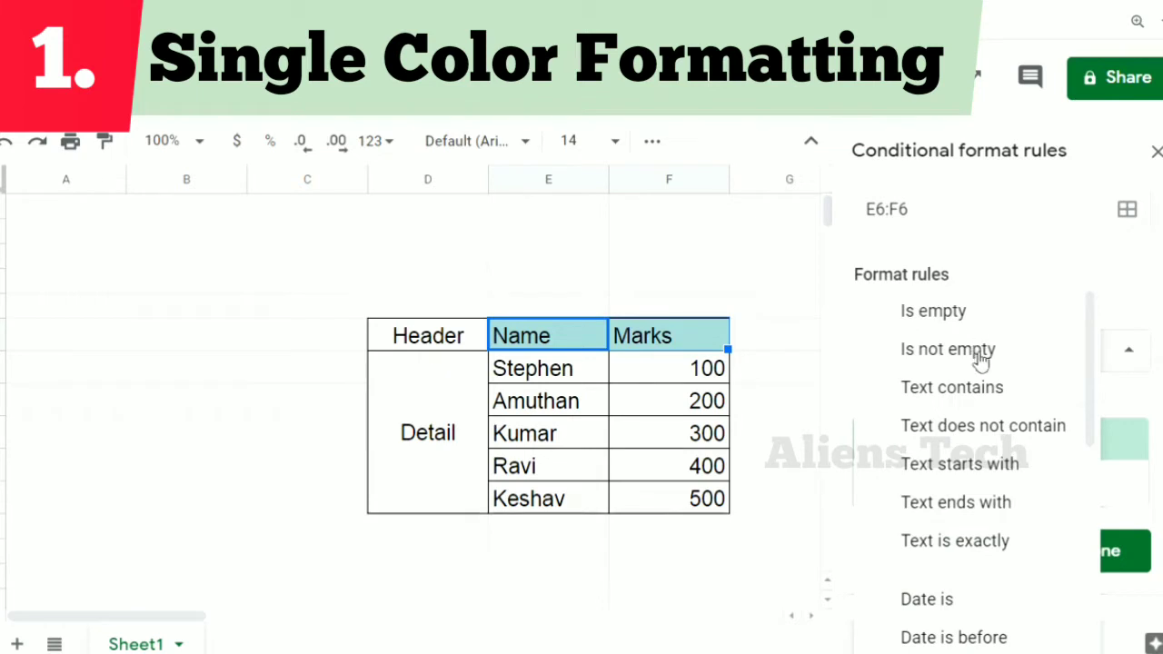
pyautogui.click(982, 360)
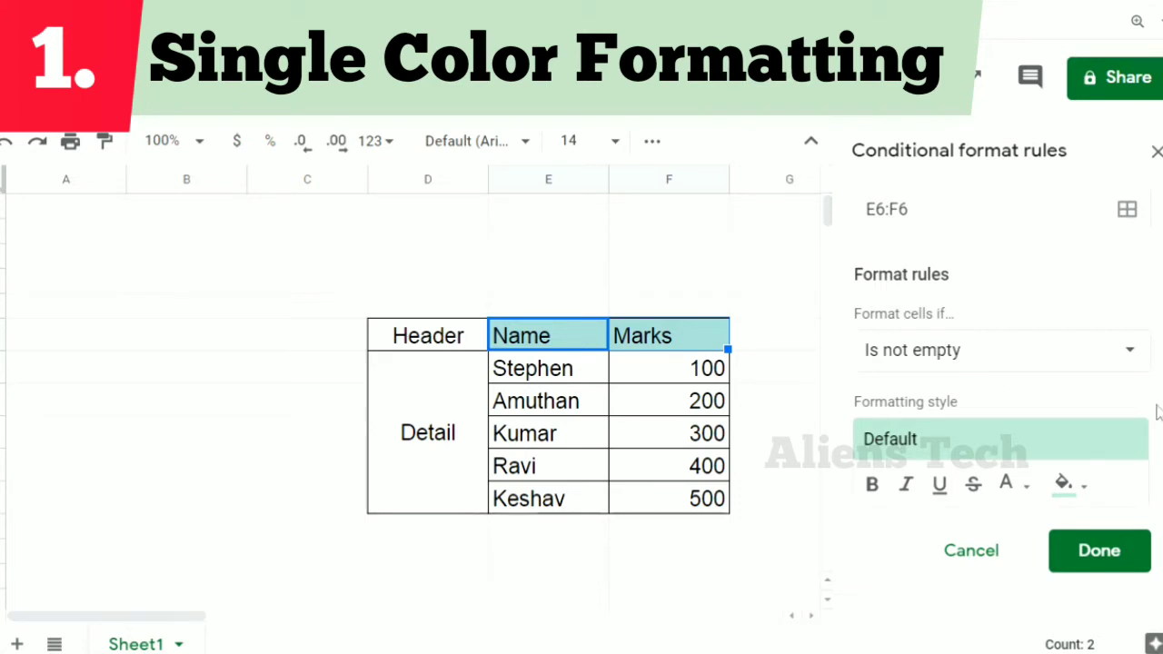
pyautogui.click(869, 486)
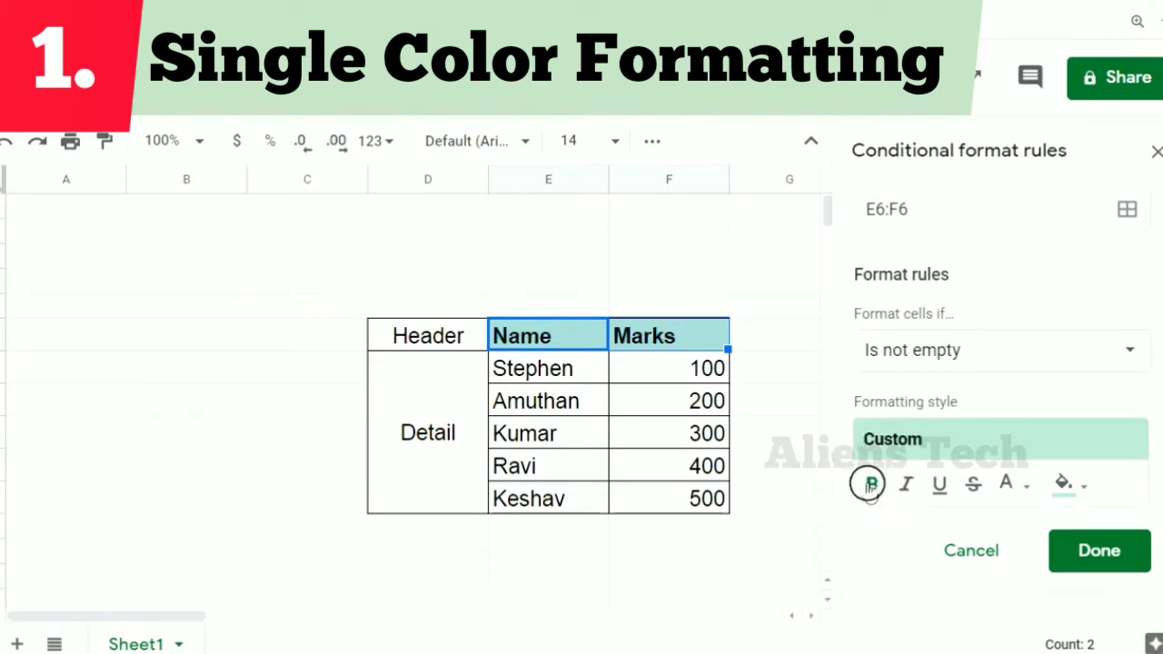
pyautogui.click(905, 486)
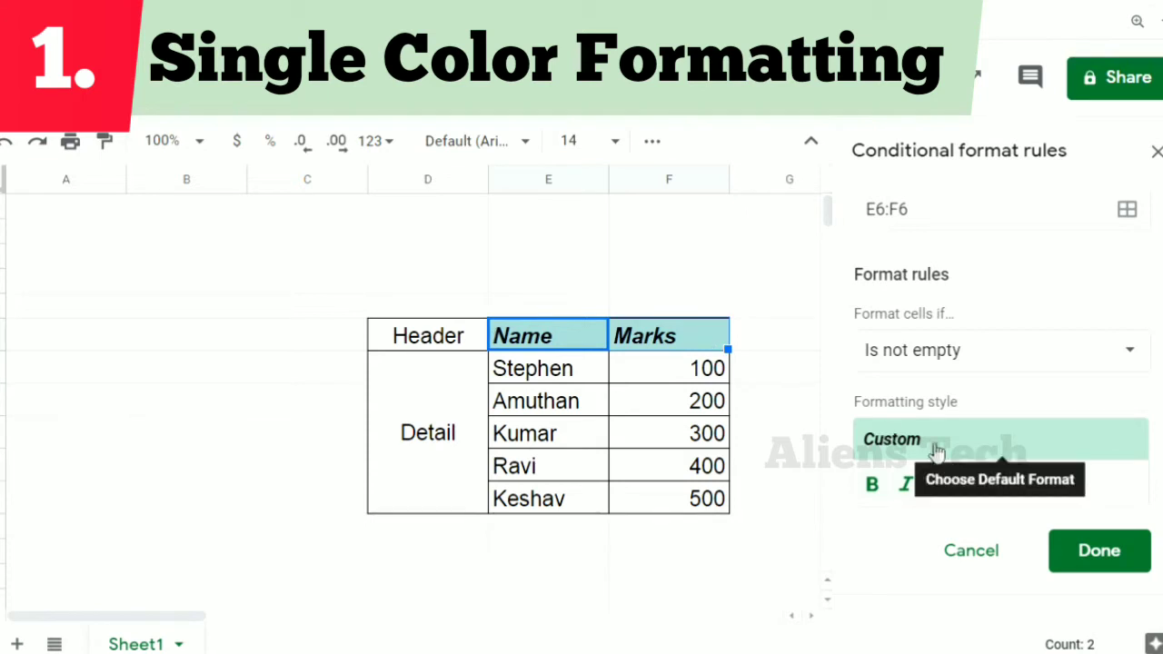
# Give the header rule white text on a black fill and save the rule
pyautogui.click(1029, 485)
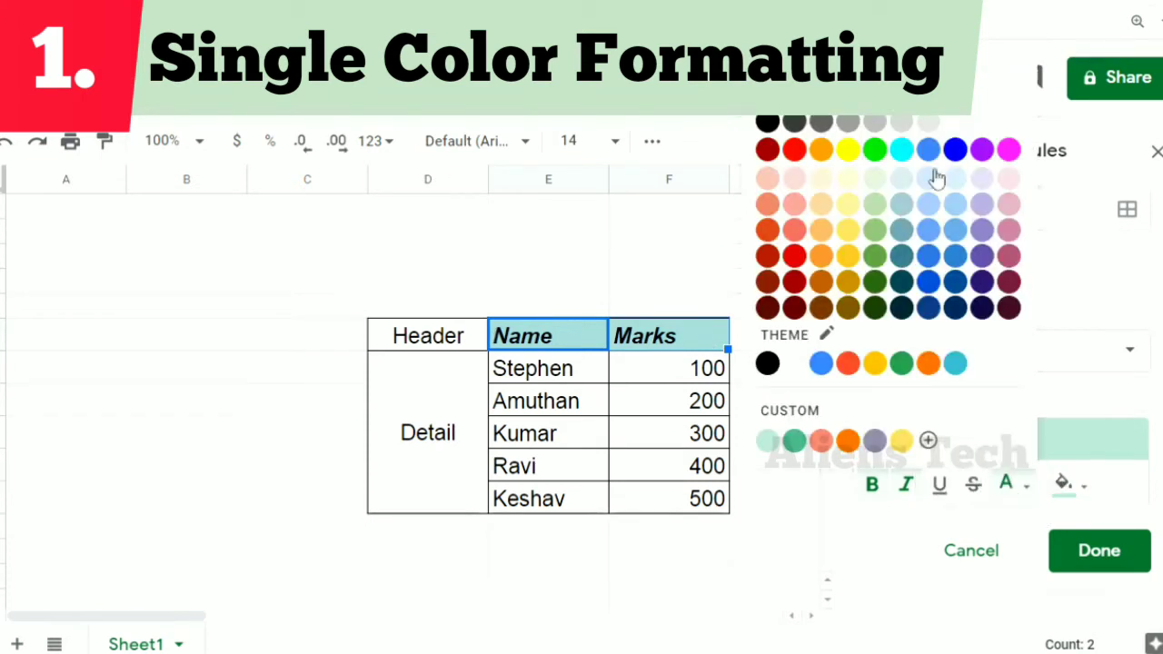
pyautogui.click(1008, 121)
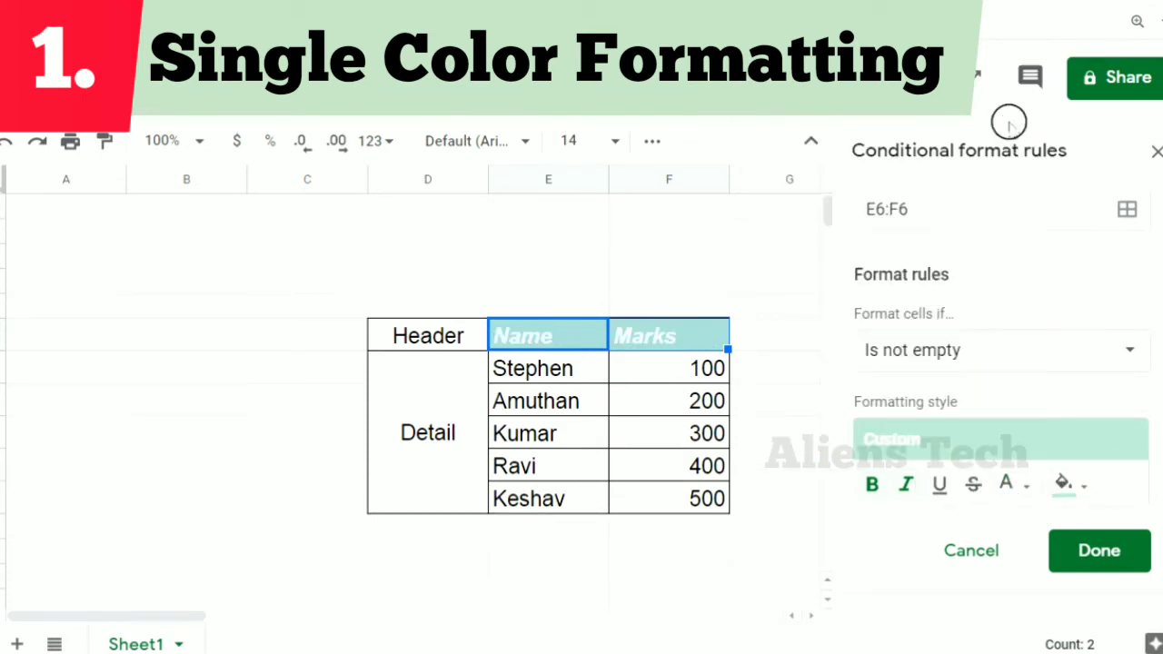
pyautogui.click(1075, 487)
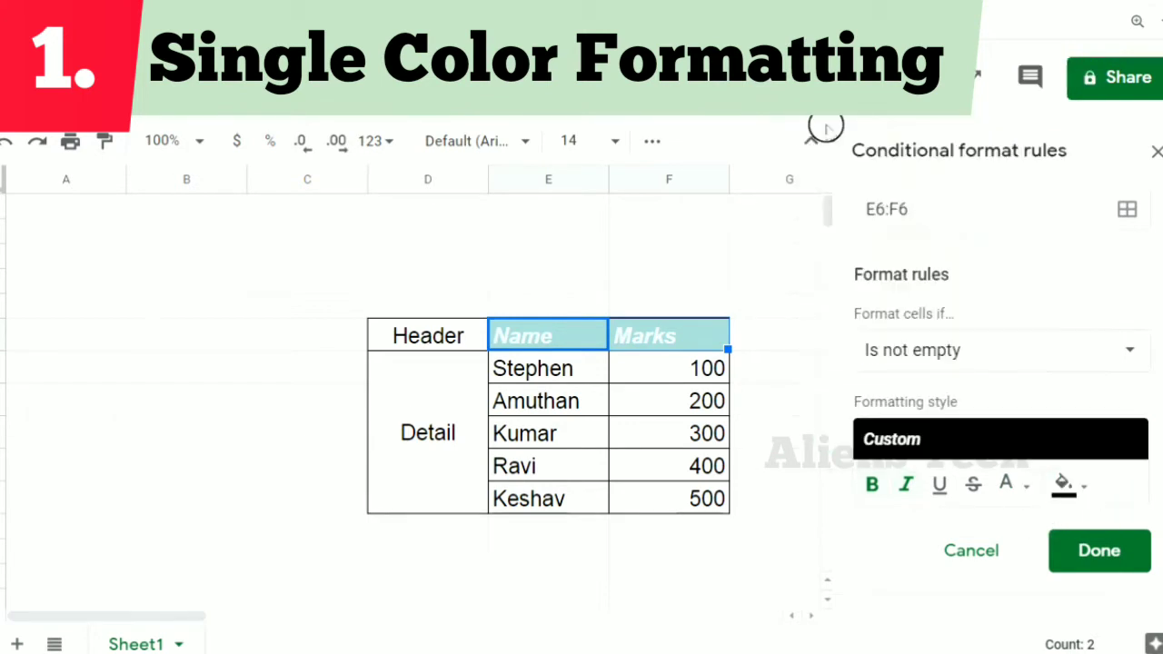
pyautogui.click(825, 121)
pyautogui.click(1081, 554)
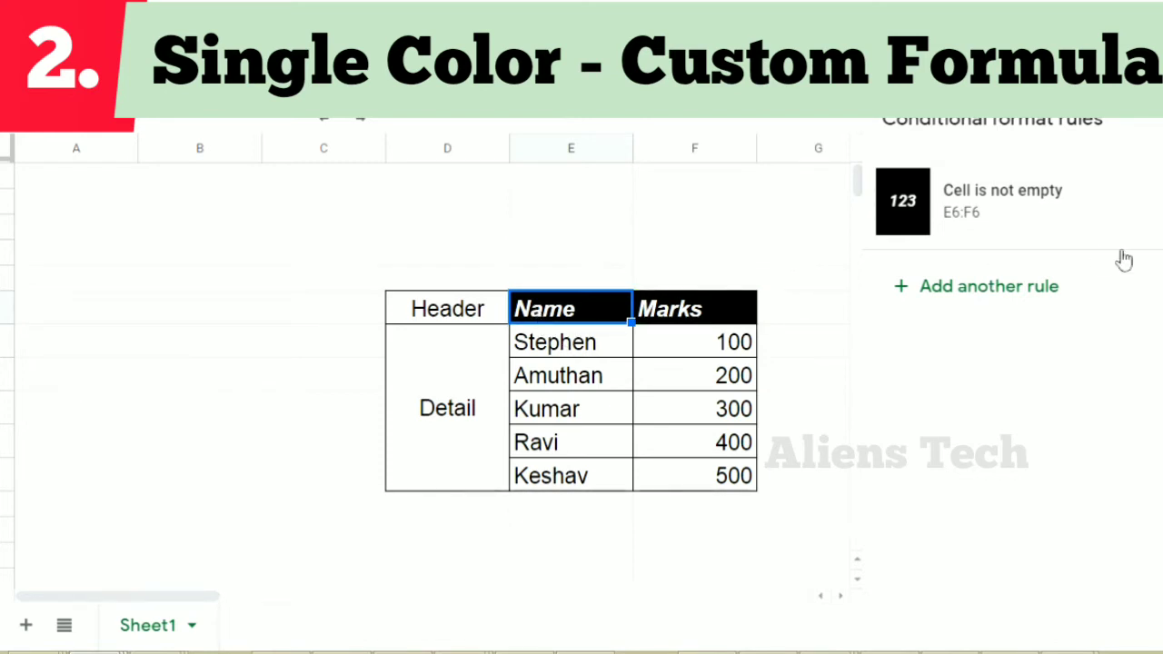
# Delete the "Cell is not empty" rule and add a new single-color rule applied to E6:F6
pyautogui.click(1152, 202)
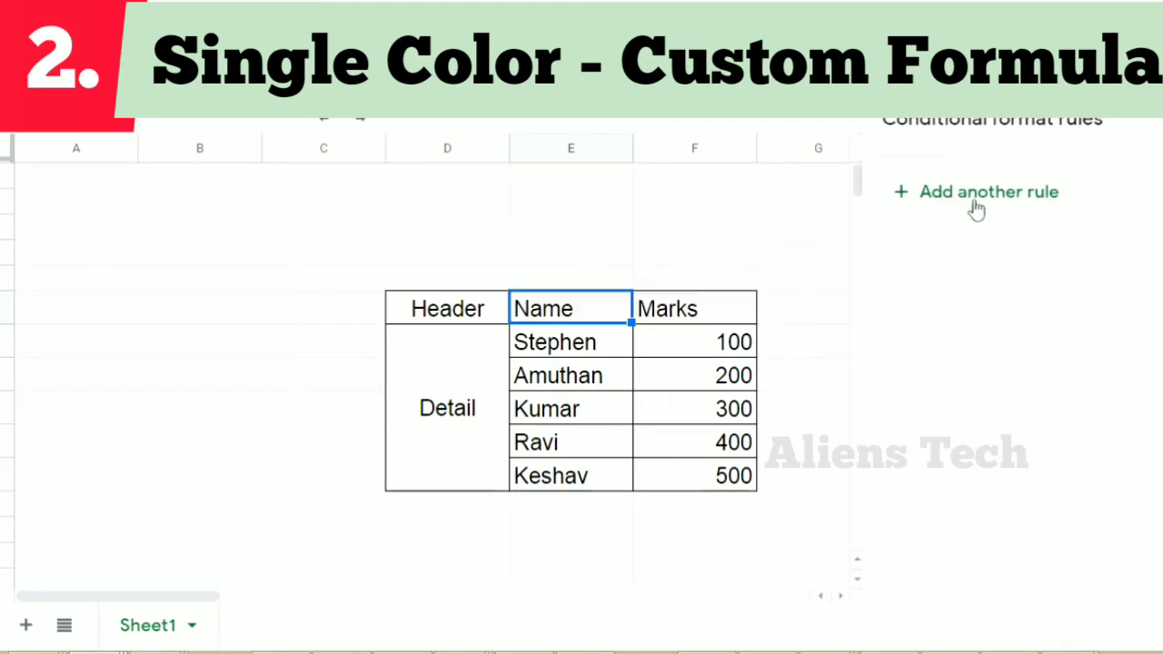
pyautogui.click(974, 192)
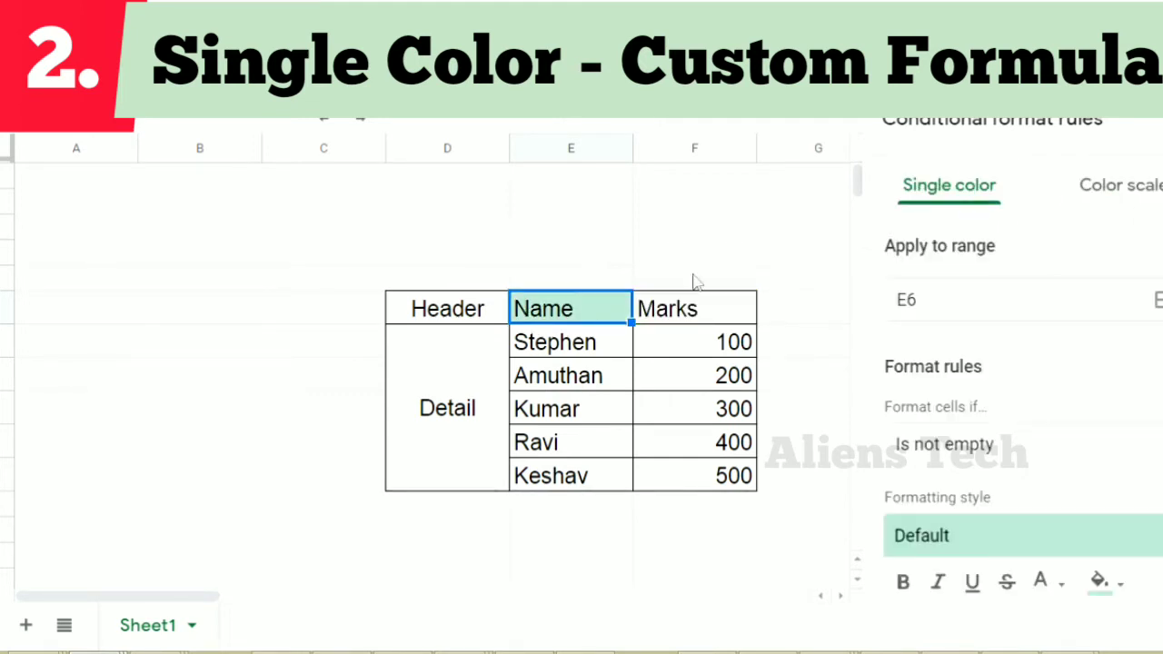
pyautogui.click(1156, 300)
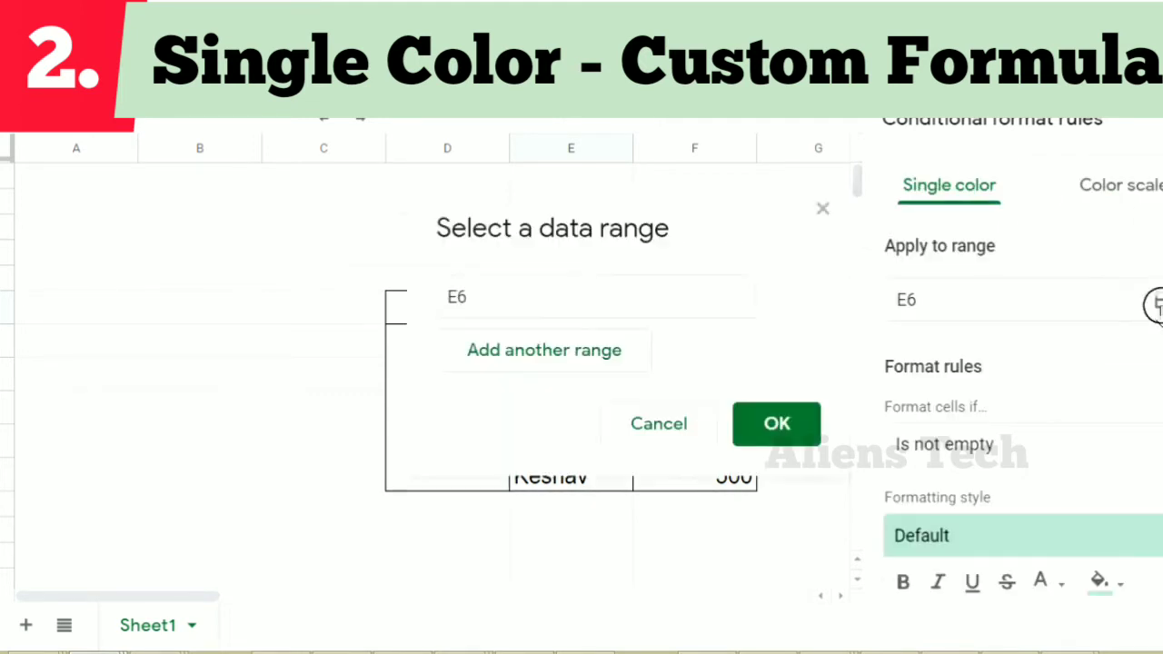
pyautogui.click(617, 298)
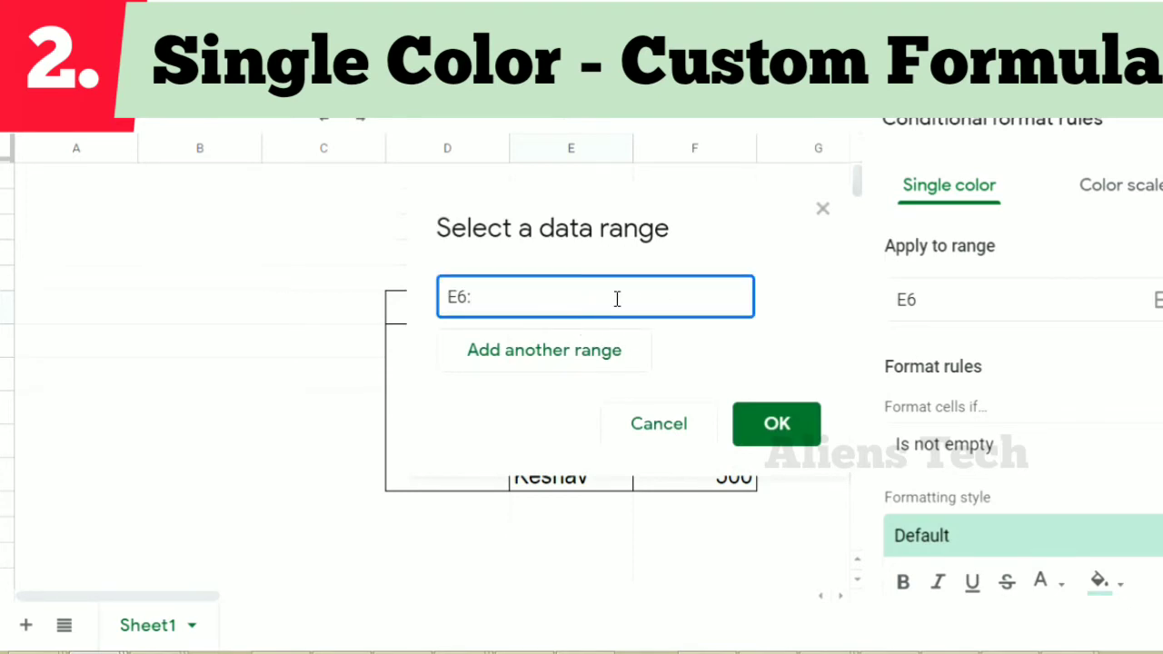
pyautogui.write(':F6')
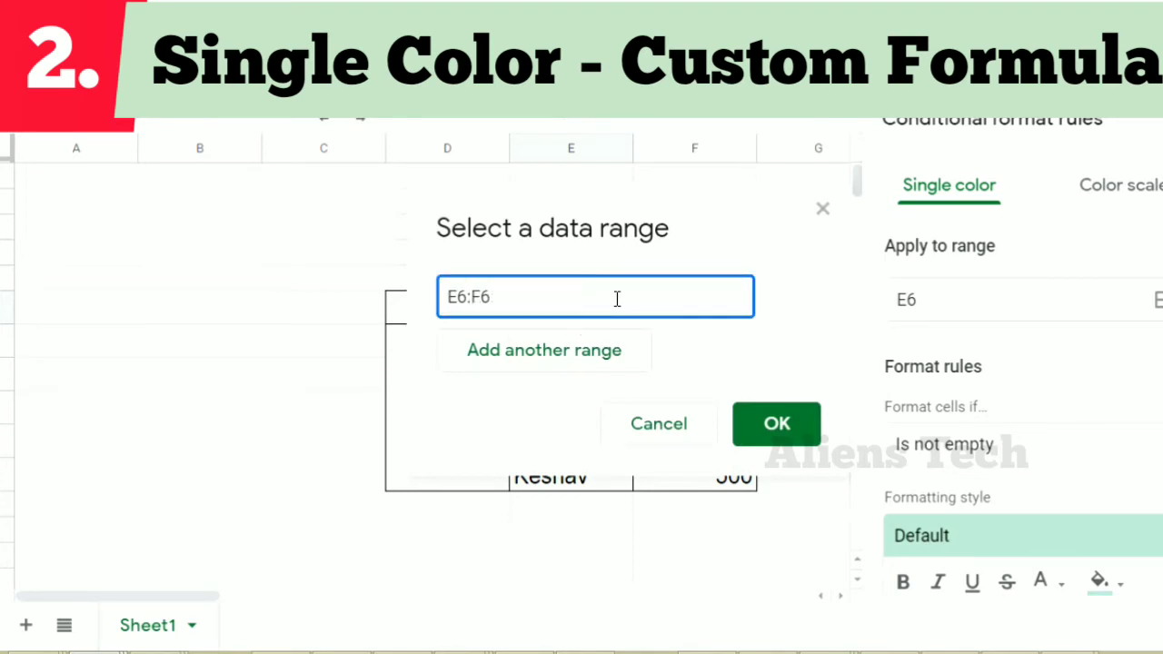
pyautogui.click(773, 423)
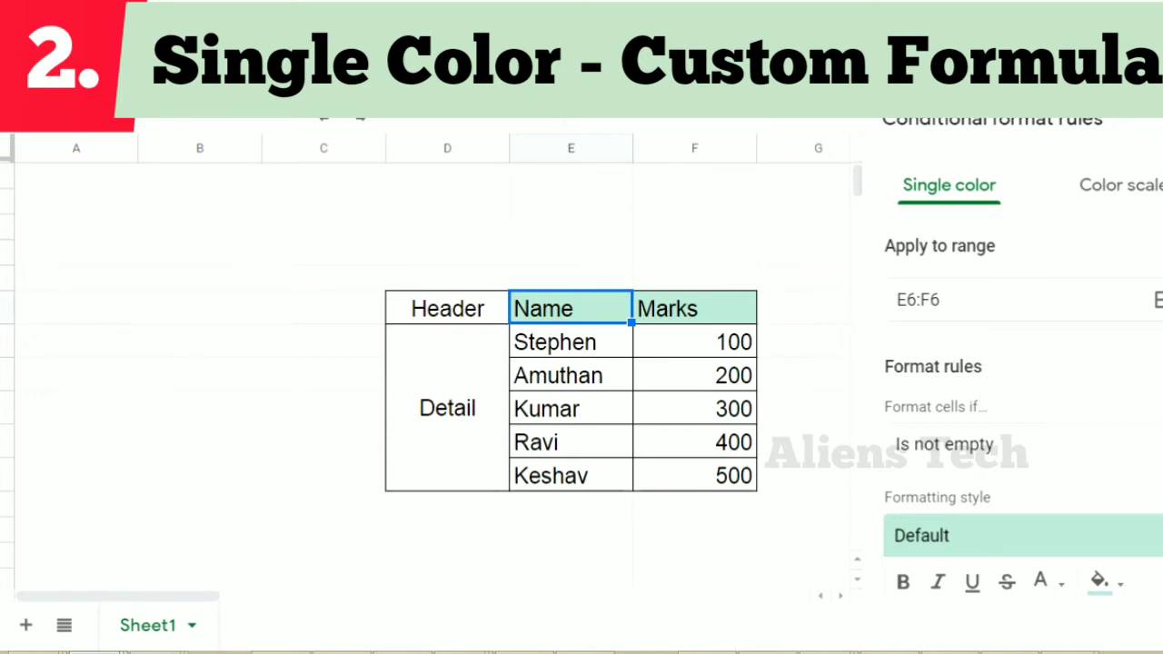
# Set the new rule's condition to "Custom formula is"
pyautogui.scroll(-2, 1100, 389)
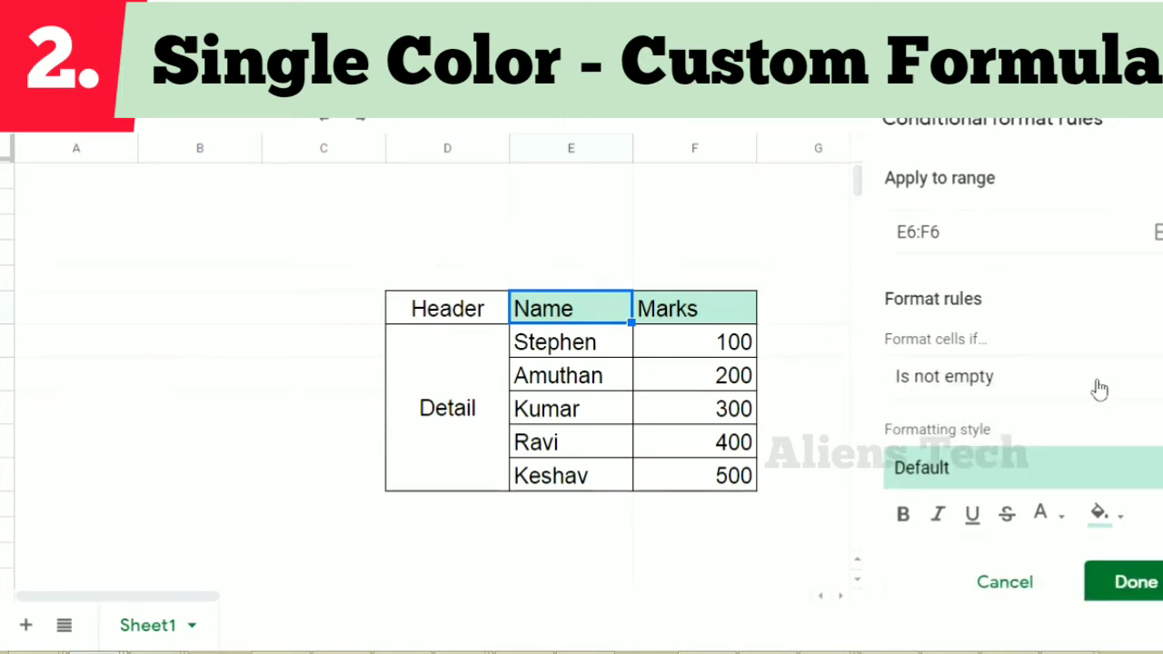
pyautogui.click(1099, 389)
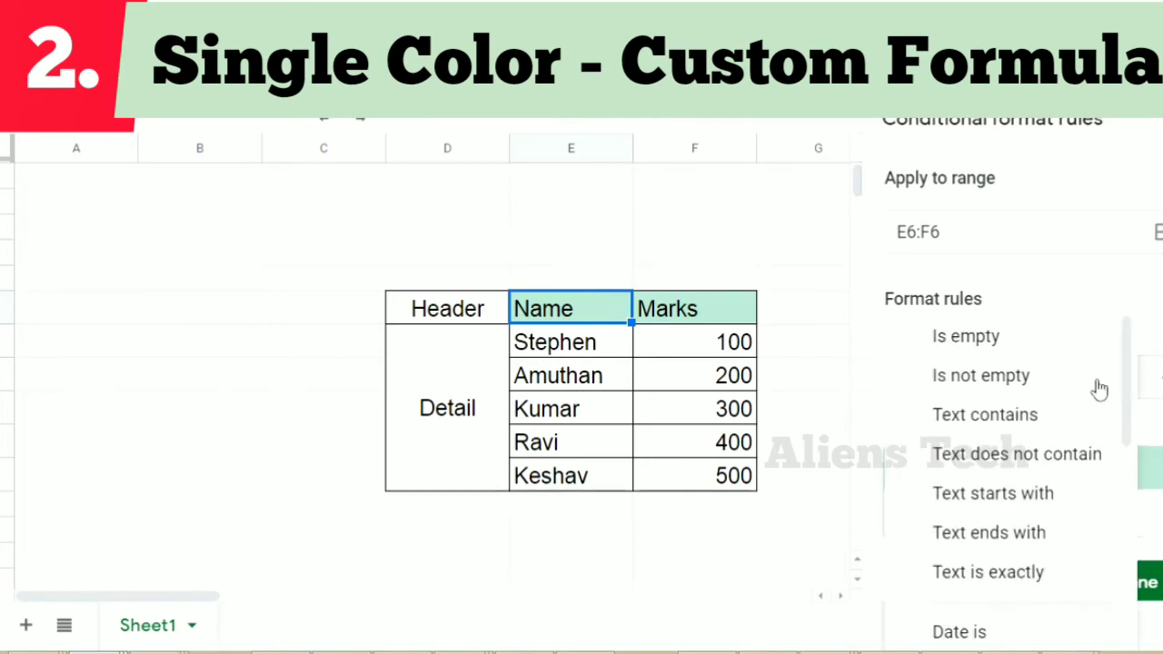
pyautogui.moveTo(1124, 325); pyautogui.dragTo(1125, 597)
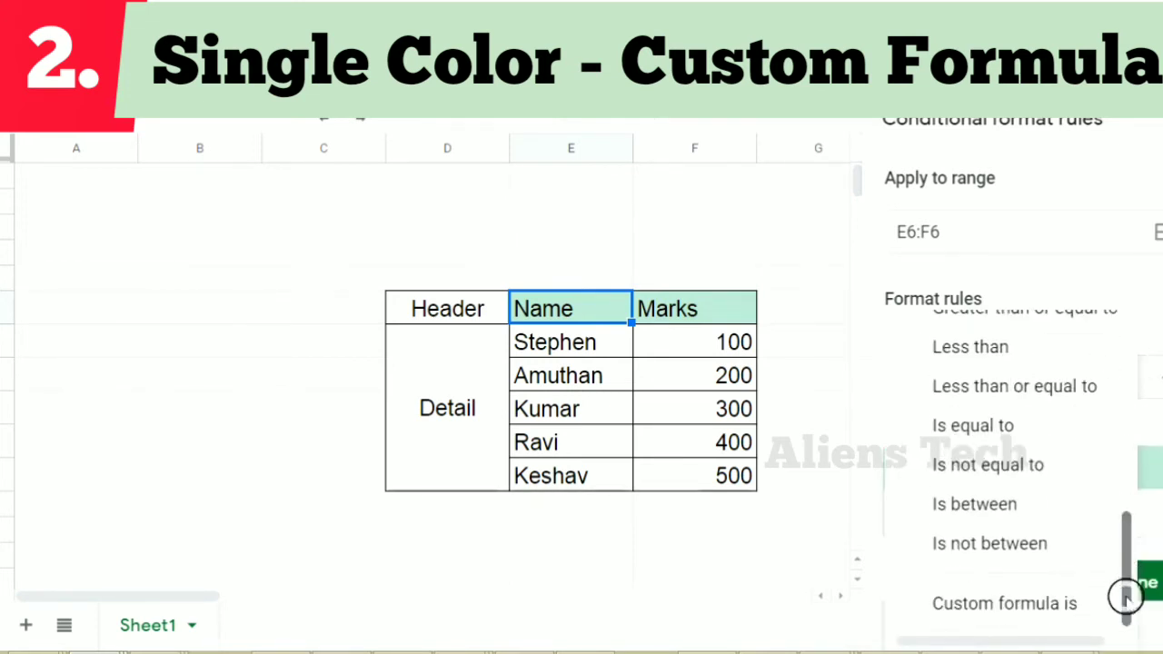
pyautogui.click(982, 613)
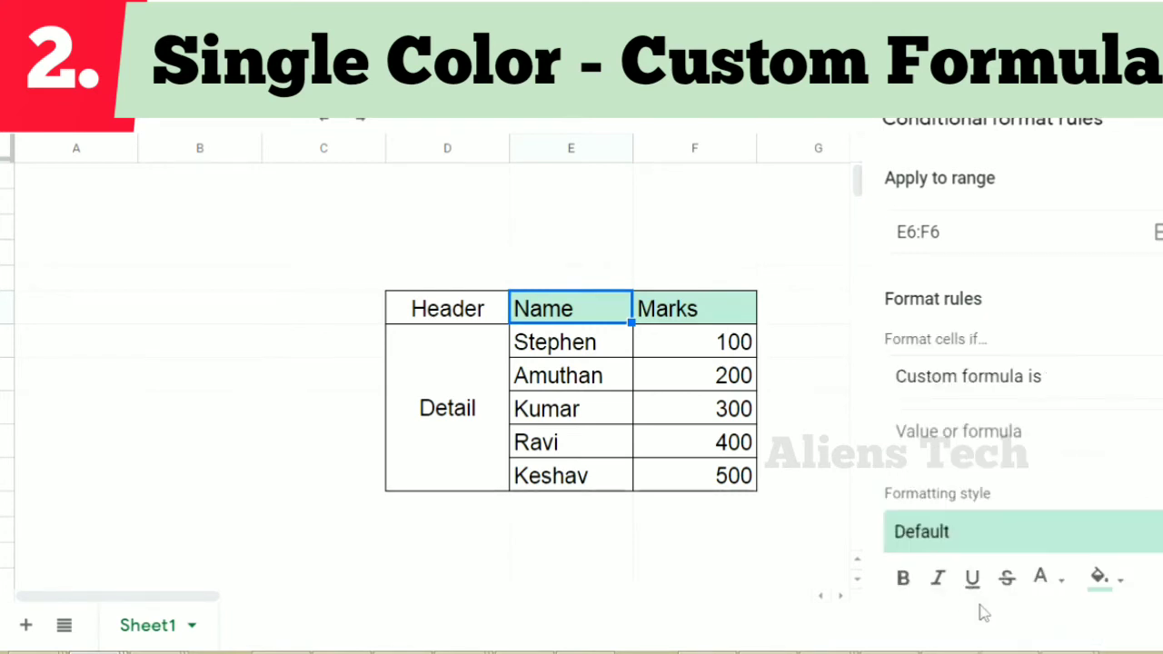
# Enter =IF(D6="Header",true) as the custom formula, testing the Header cell beside the name column heading
pyautogui.click(972, 432)
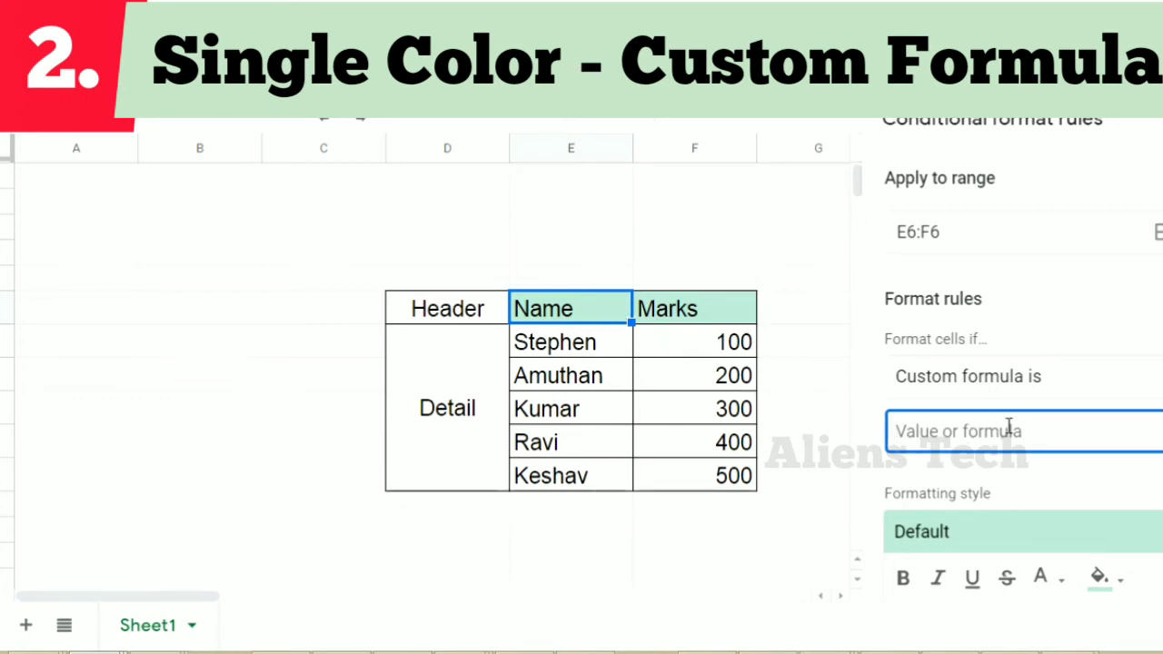
pyautogui.click(458, 320)
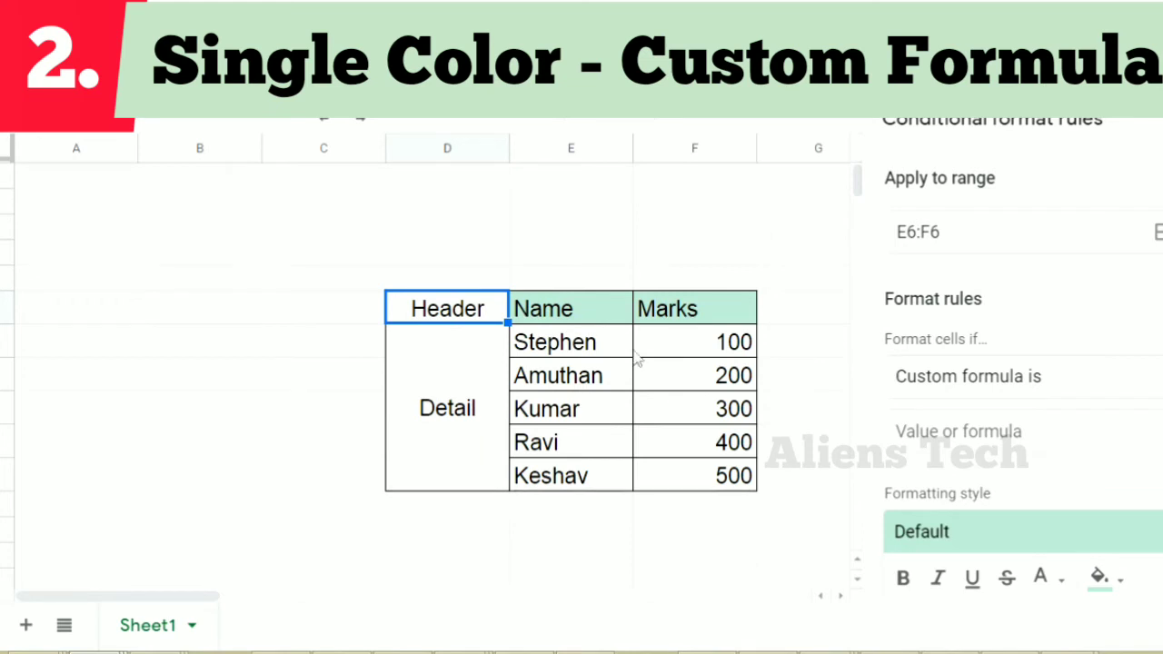
pyautogui.click(953, 434)
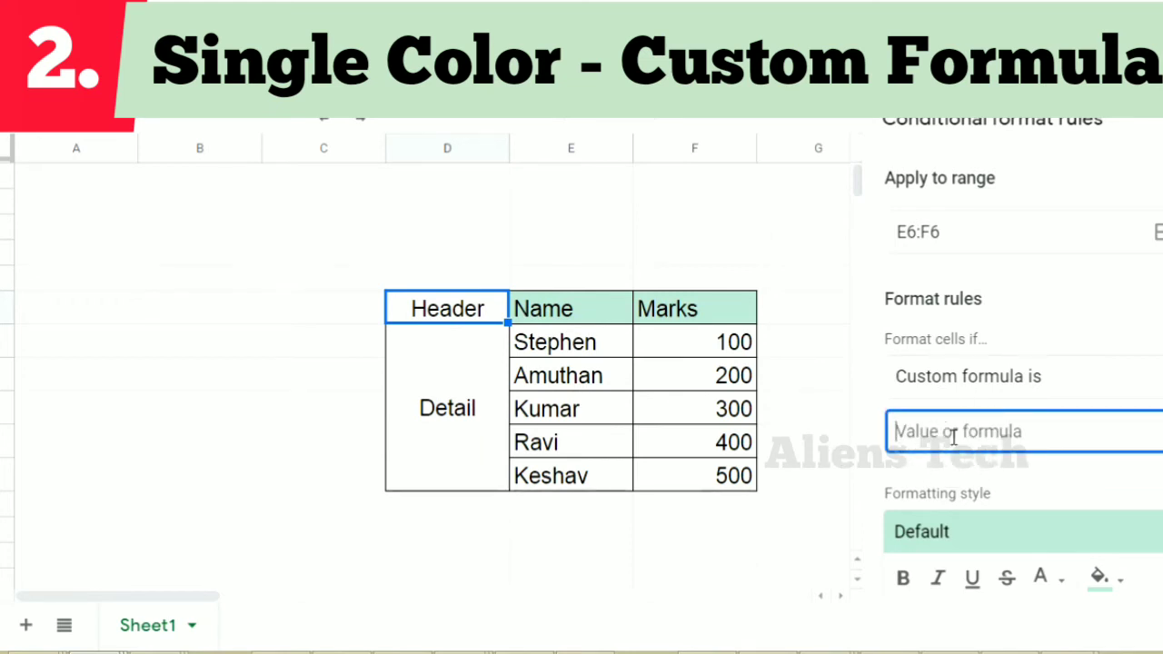
pyautogui.write('=')
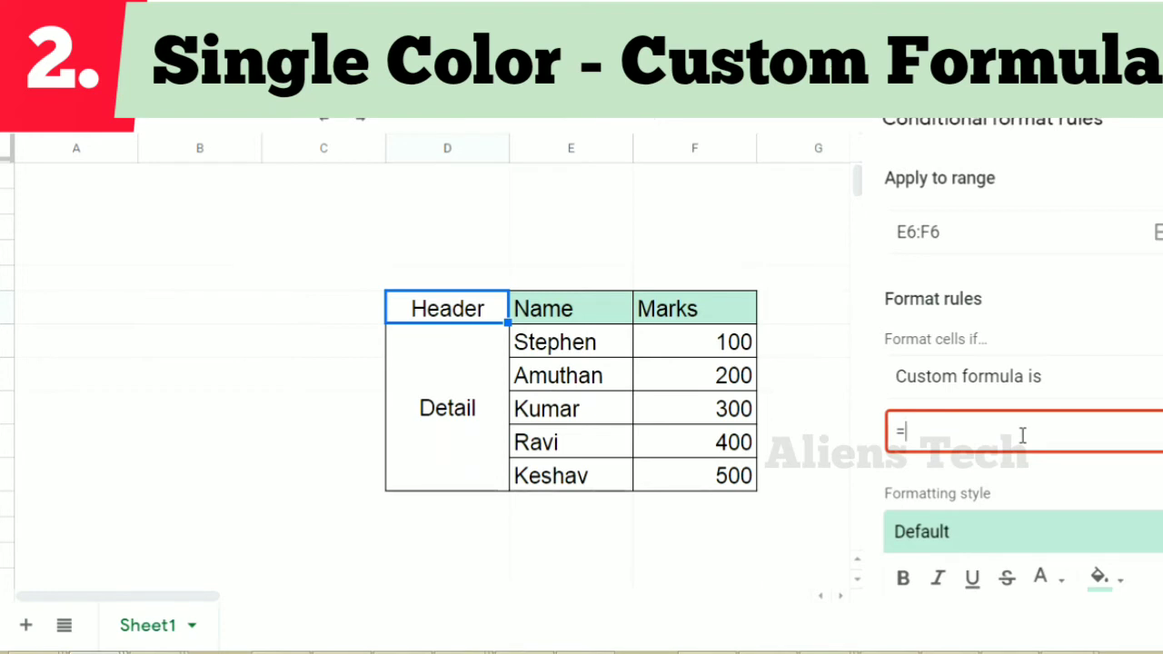
pyautogui.write('IF(')
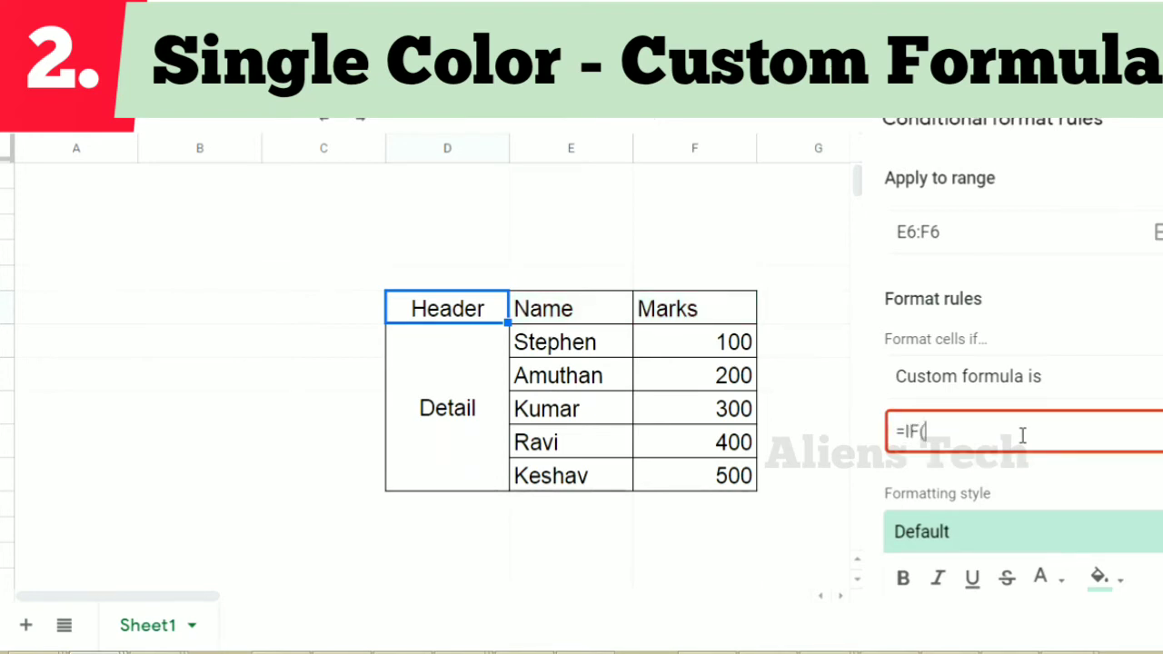
pyautogui.click(472, 310)
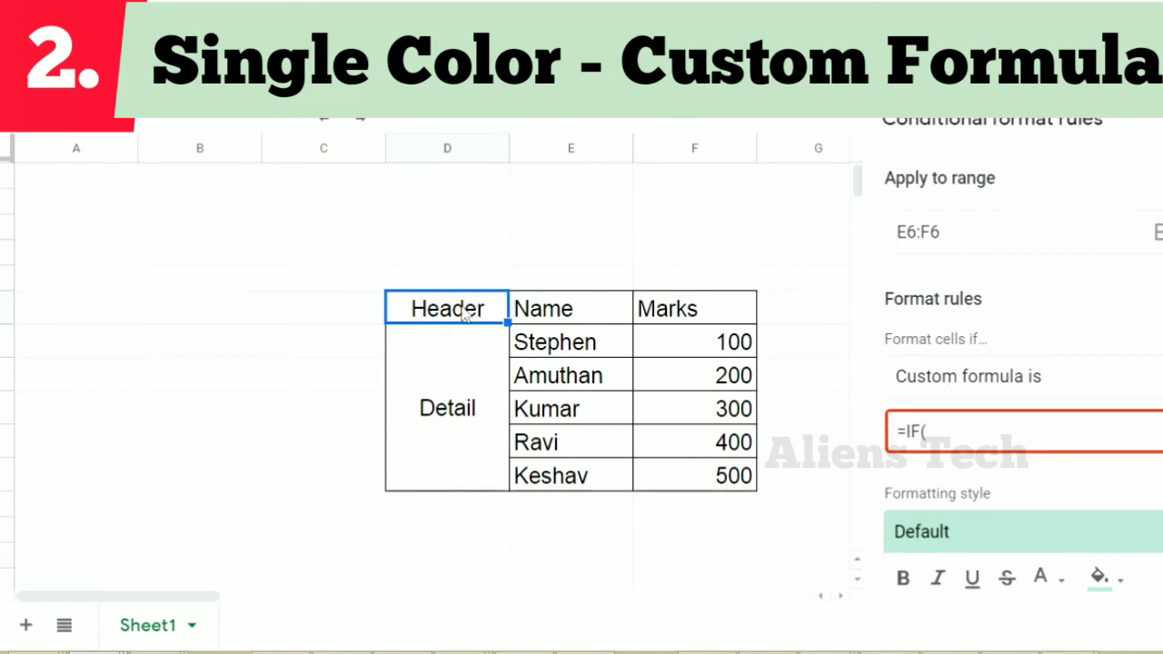
pyautogui.click(1050, 425)
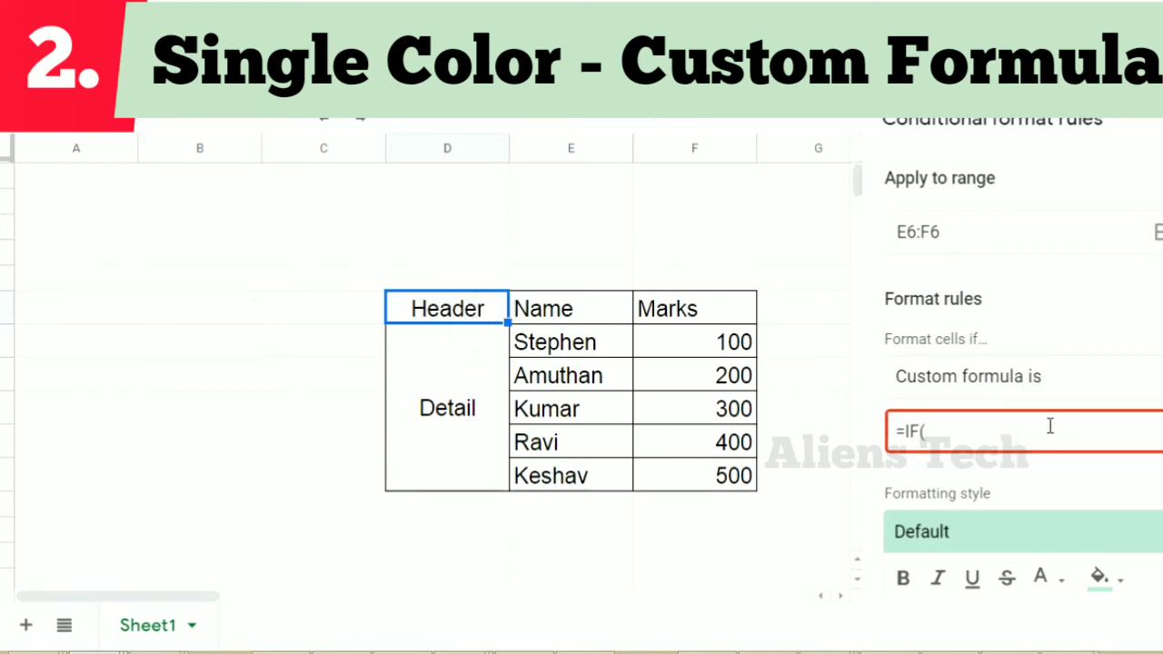
pyautogui.write('D6=""')
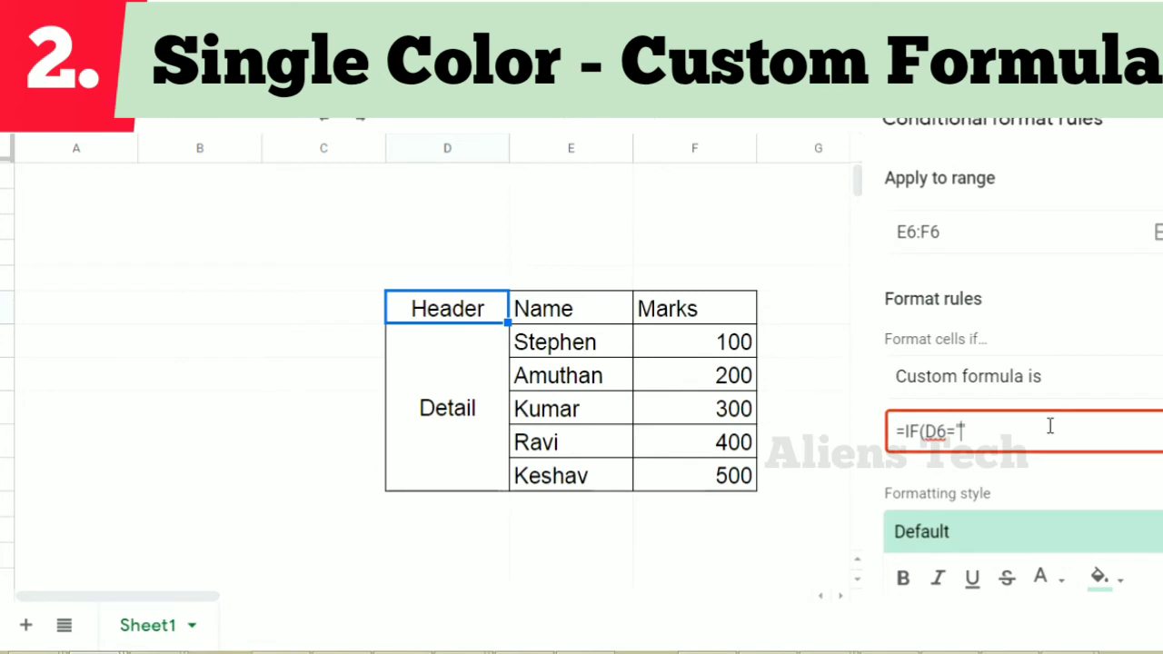
pyautogui.write('Header",')
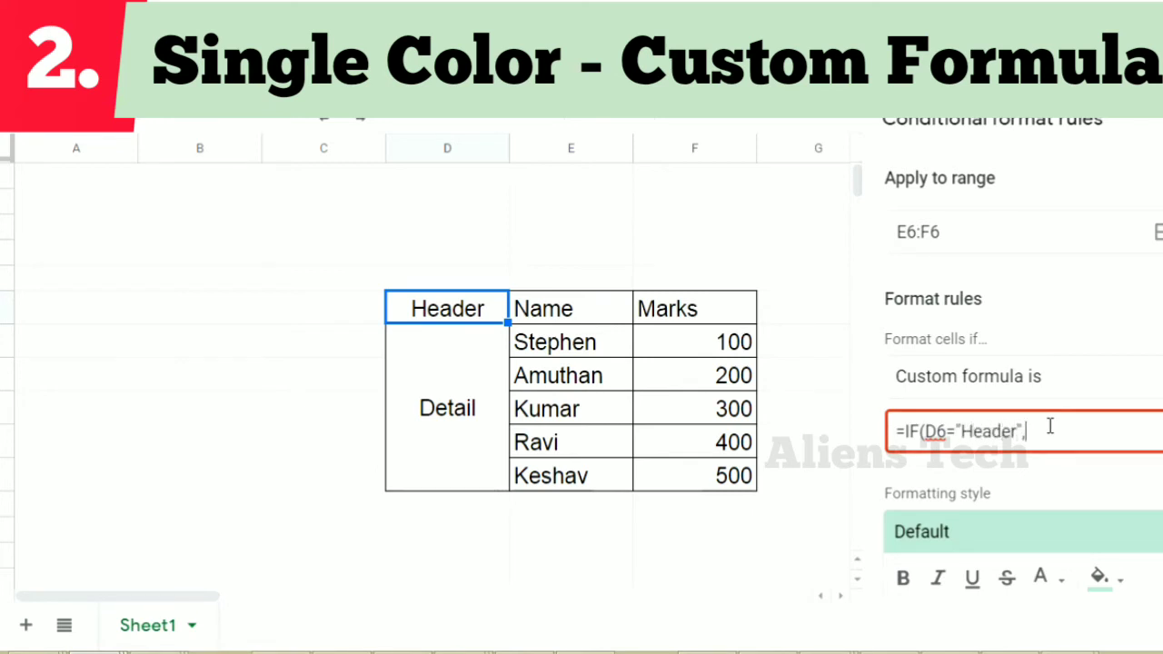
pyautogui.write('true)')
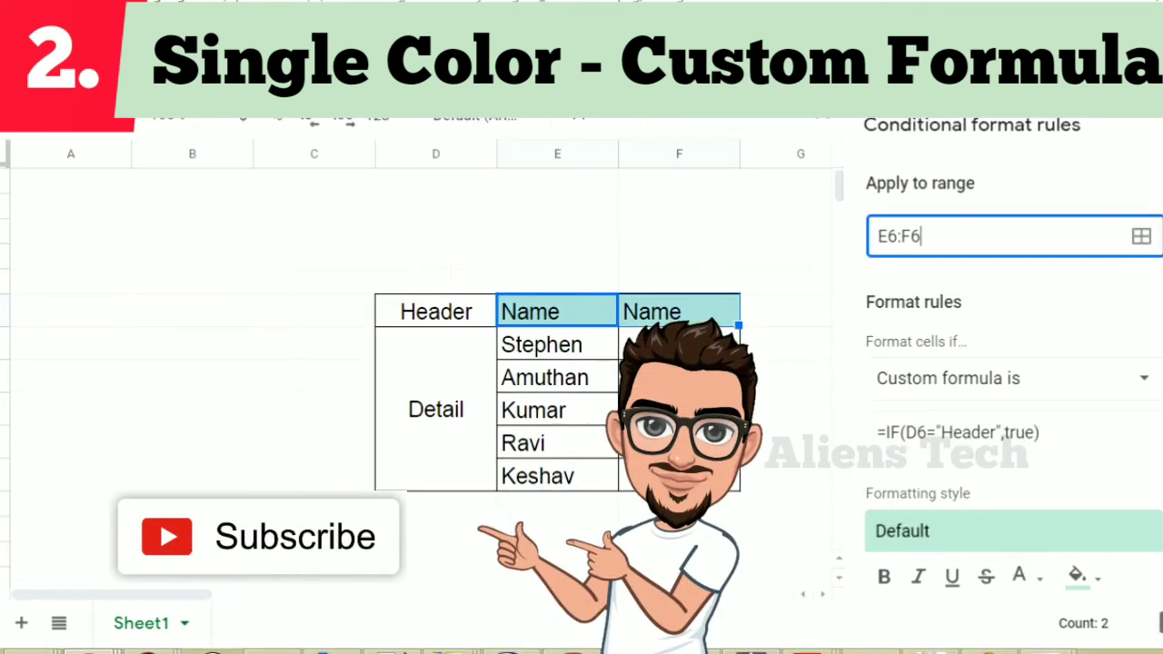
pyautogui.scroll(-2, 1008, 409)
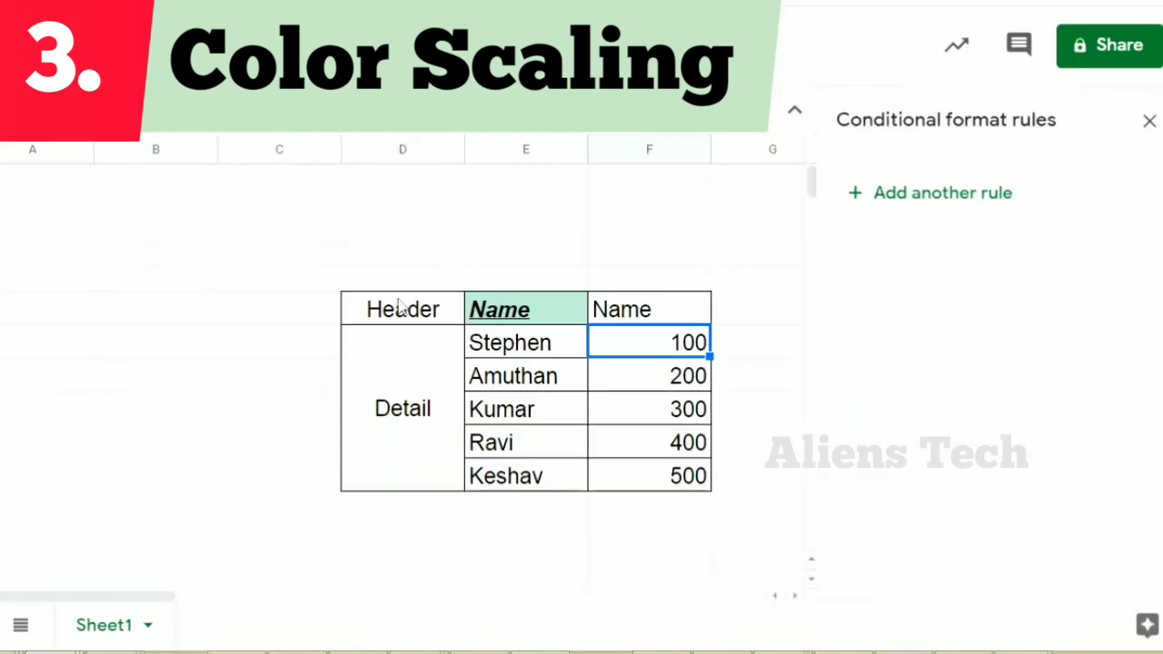
# Add another conditional format rule on the empty cell E3 and make it a color scale rule
pyautogui.click(534, 236)
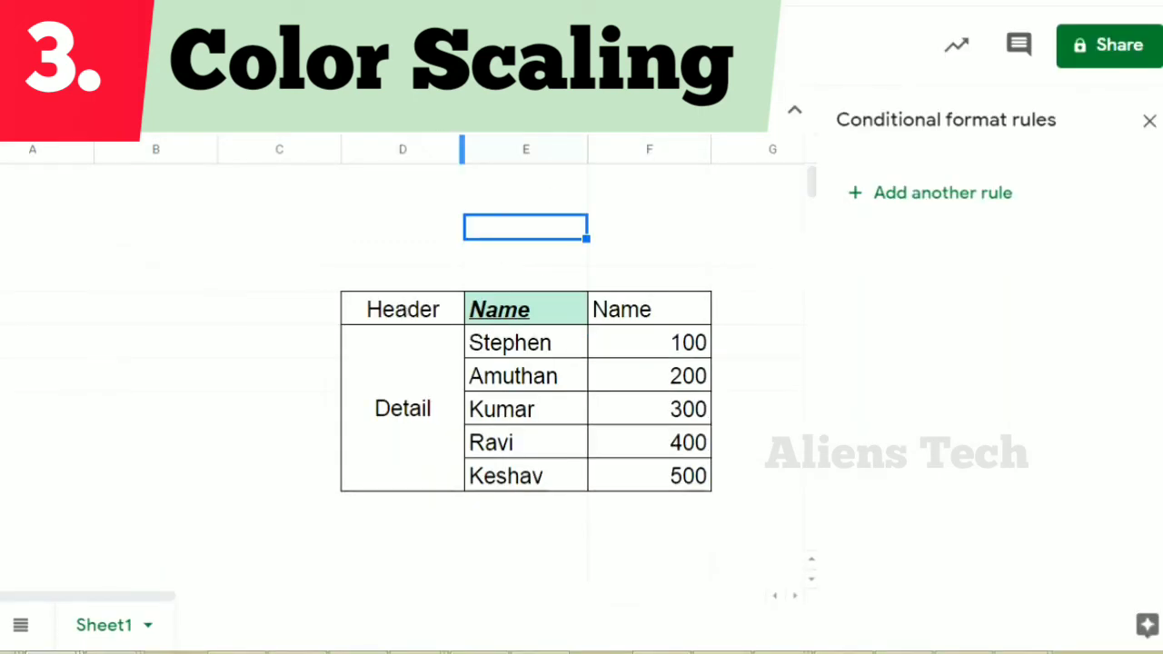
pyautogui.click(896, 205)
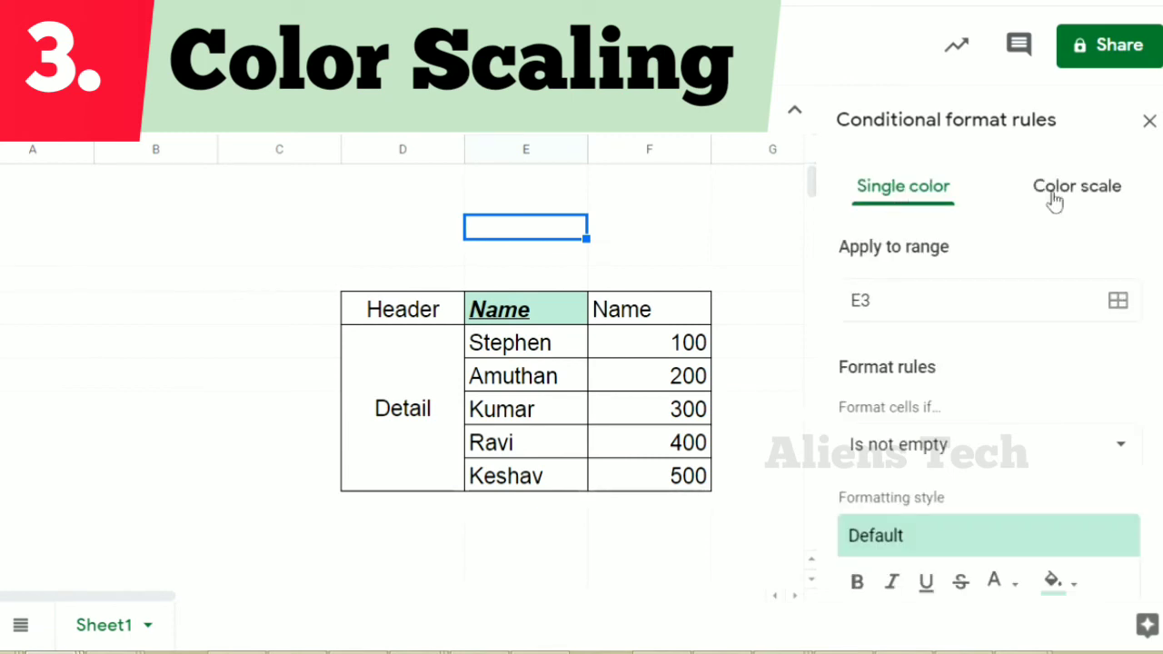
pyautogui.click(1053, 201)
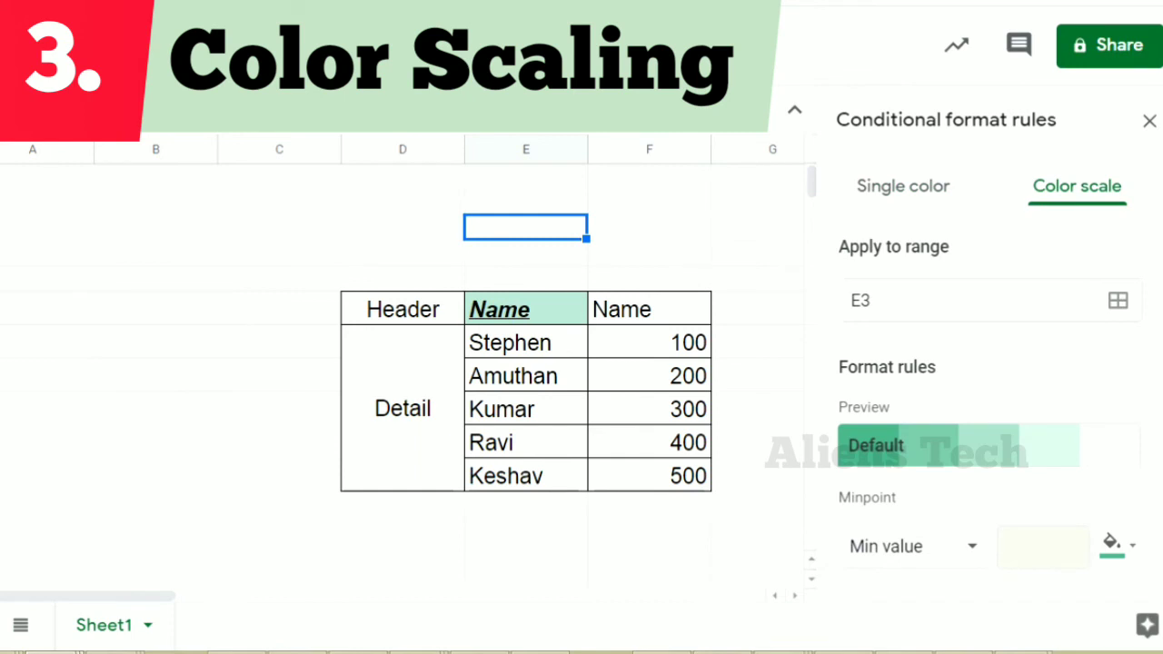
# Examine the color scale rule's preview and its minpoint, midpoint and maxpoint settings, including the value types available for the minpoint
pyautogui.scroll(-2, 1156, 254)
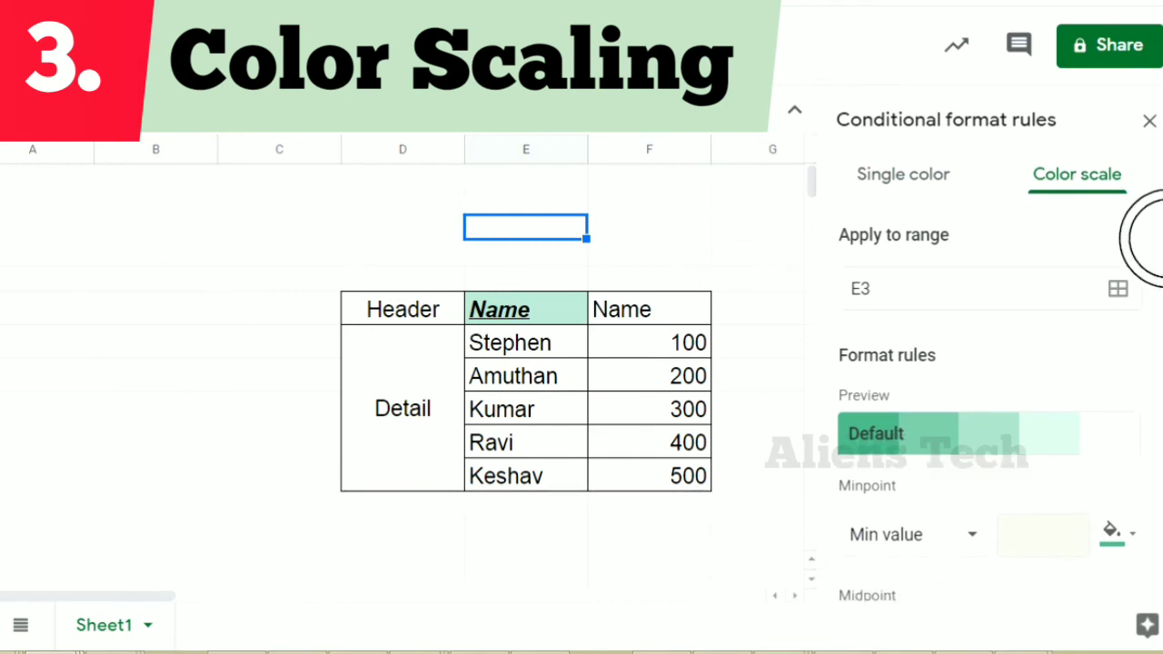
pyautogui.scroll(-4, 1145, 318)
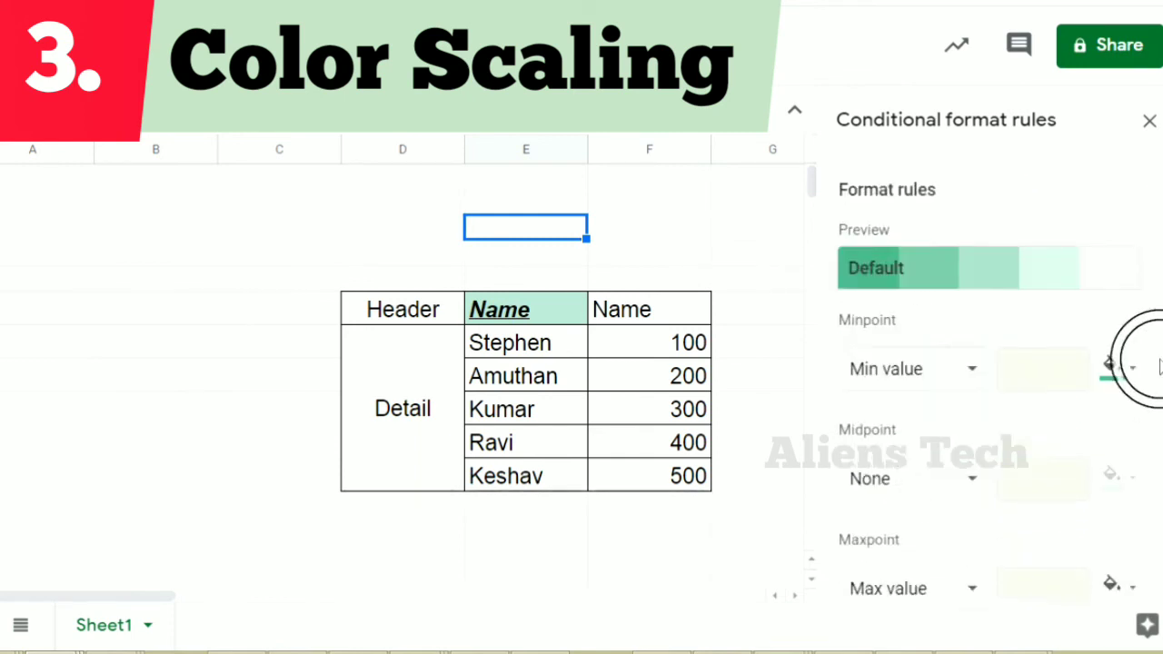
pyautogui.scroll(7, 1122, 227)
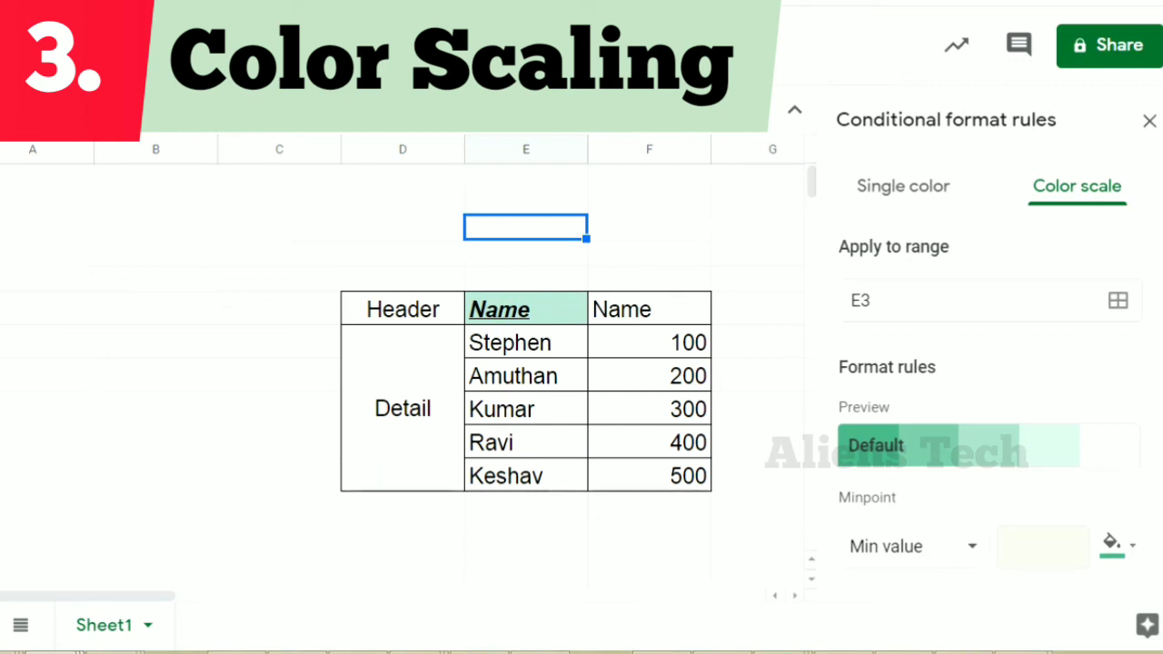
pyautogui.scroll(-1, 1149, 345)
pyautogui.scroll(-2, 1150, 382)
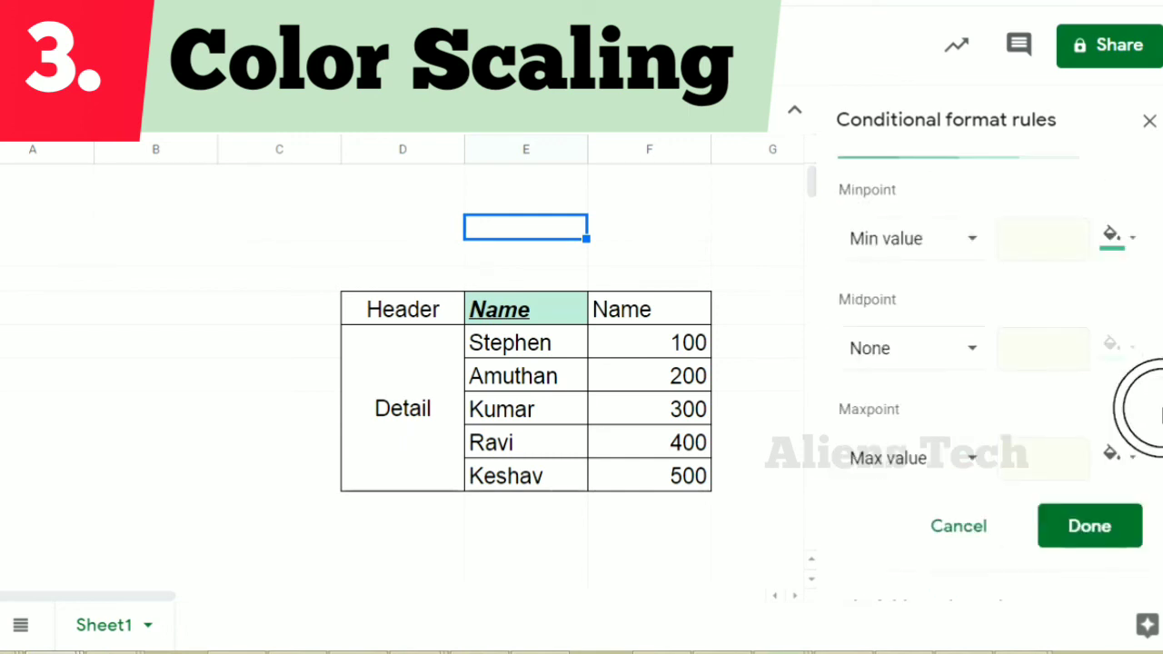
pyautogui.click(922, 261)
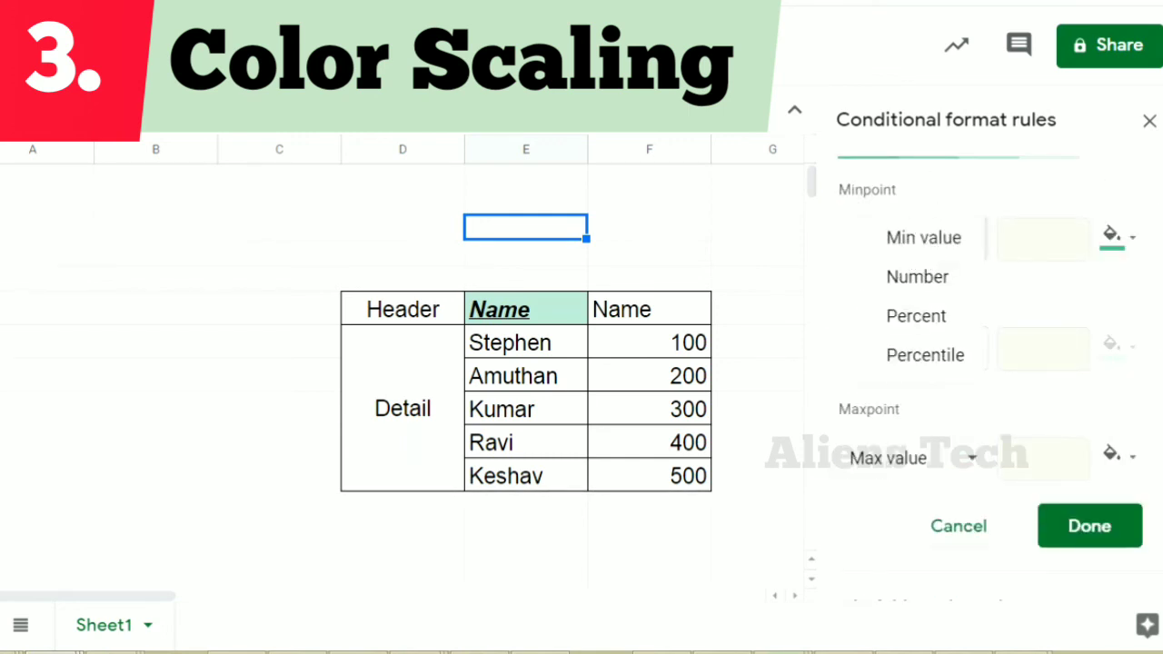
pyautogui.click(1147, 376)
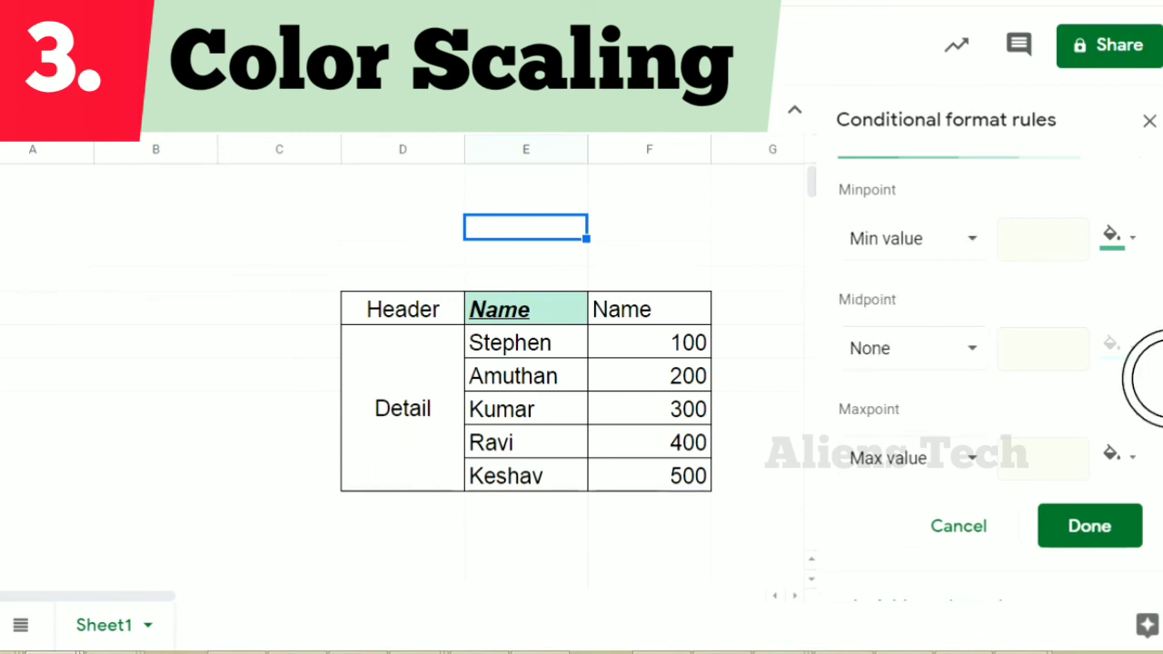
pyautogui.scroll(2, 1147, 327)
pyautogui.scroll(3, 1150, 254)
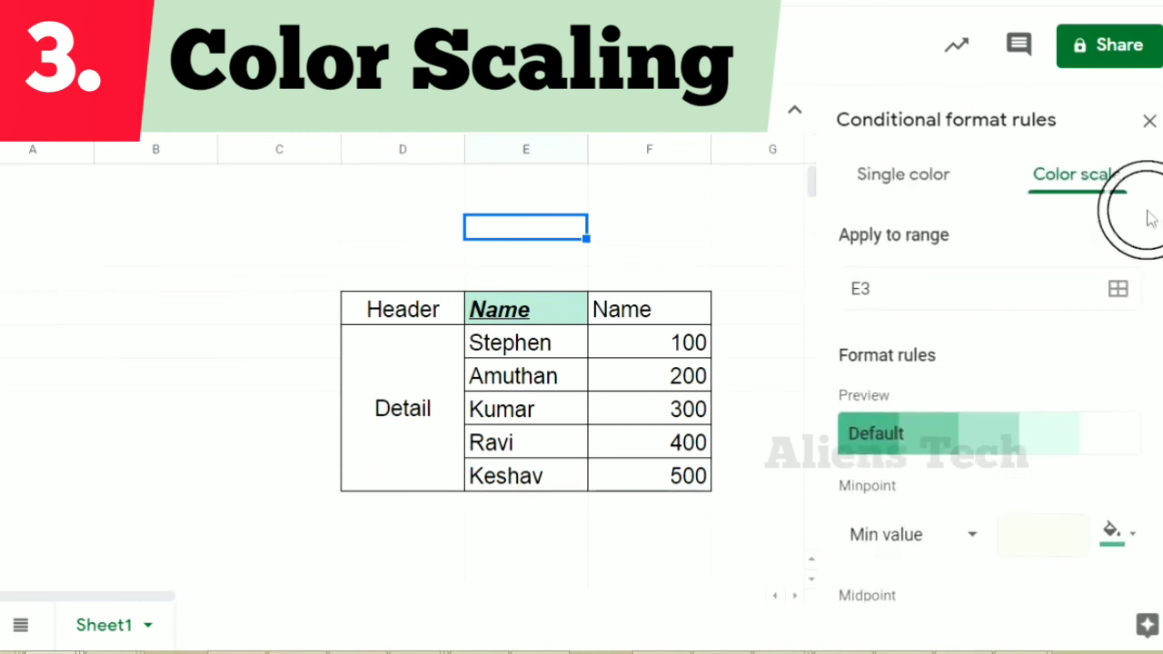